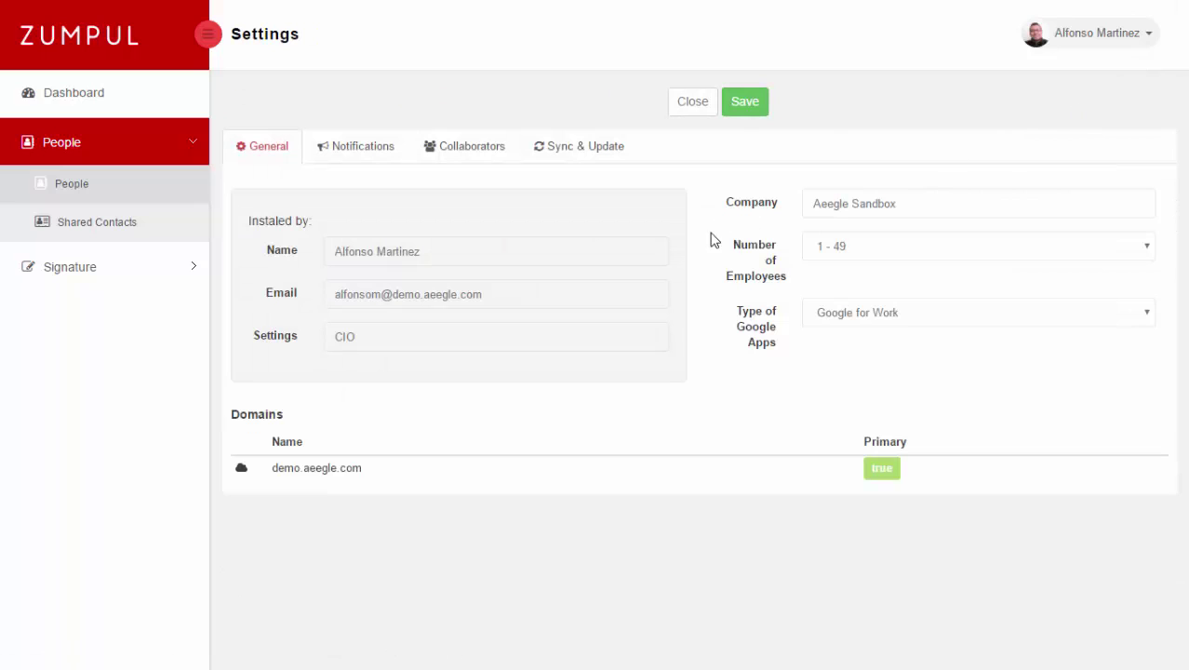
- Look through the Notifications, Collaborators, and Sync & Update sections of the settings
{"action": "left_click", "coordinate": [377, 158]}
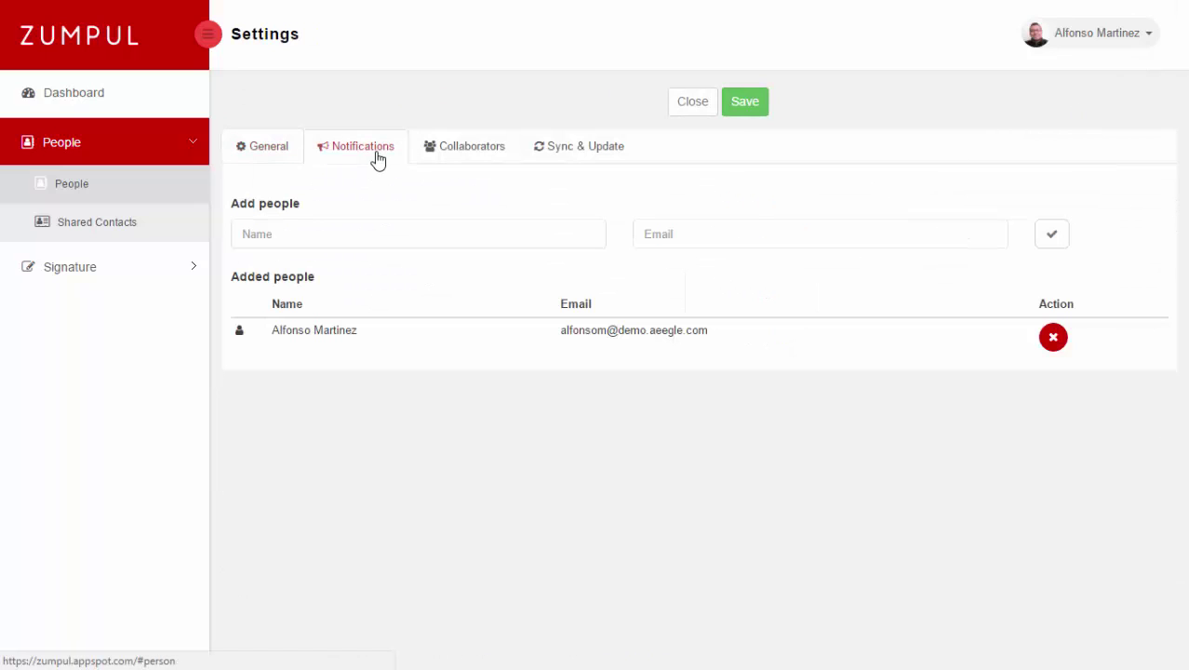
{"action": "left_click", "coordinate": [493, 160]}
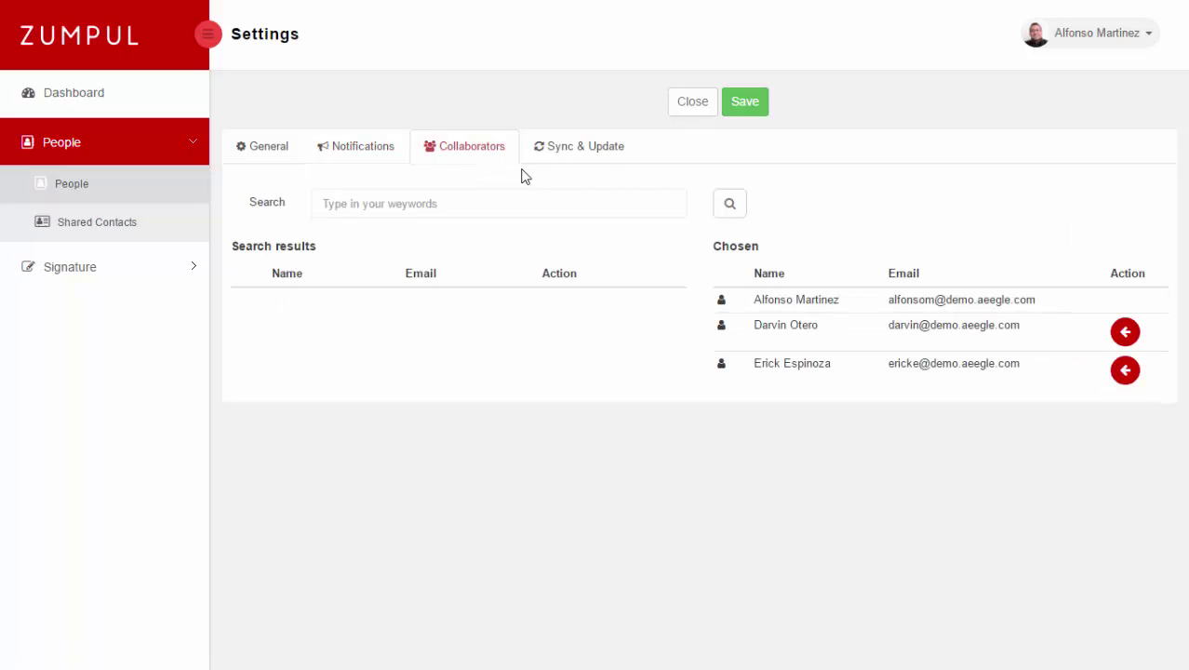
{"action": "left_click", "coordinate": [606, 158]}
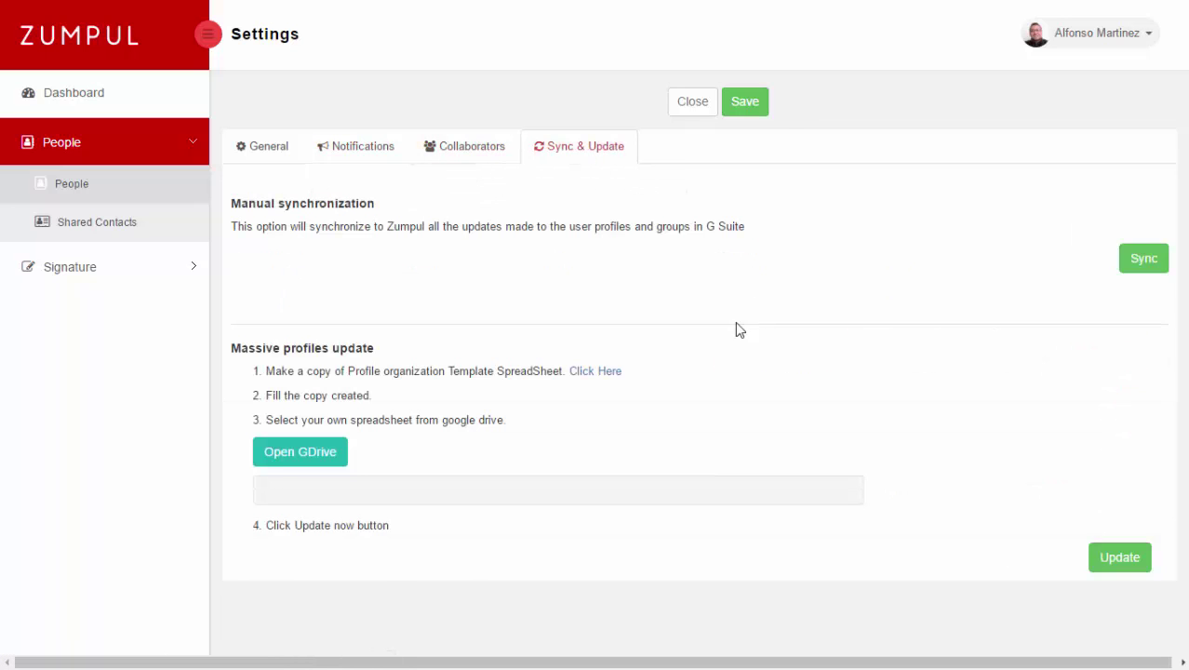
- Run the manual synchronization of user profiles and groups from G Suite
{"action": "left_click_drag", "start_coordinate": [249, 203], "coordinate": [389, 200]}
{"action": "left_click", "coordinate": [391, 201]}
{"action": "left_click", "coordinate": [1137, 267]}
- Examine the profile details of the IT user and the Corporate user in the people list, closing each without changes
{"action": "left_click", "coordinate": [87, 199]}
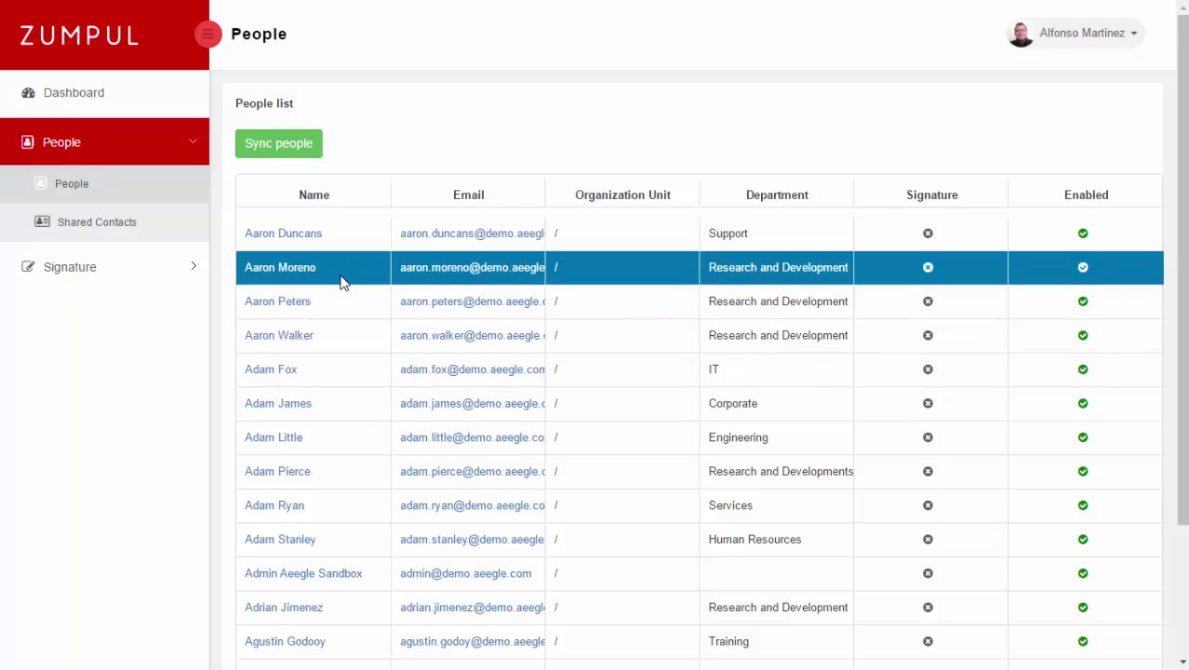
{"action": "scroll", "coordinate": [339, 279], "scroll_direction": "down", "scroll_amount": 1}
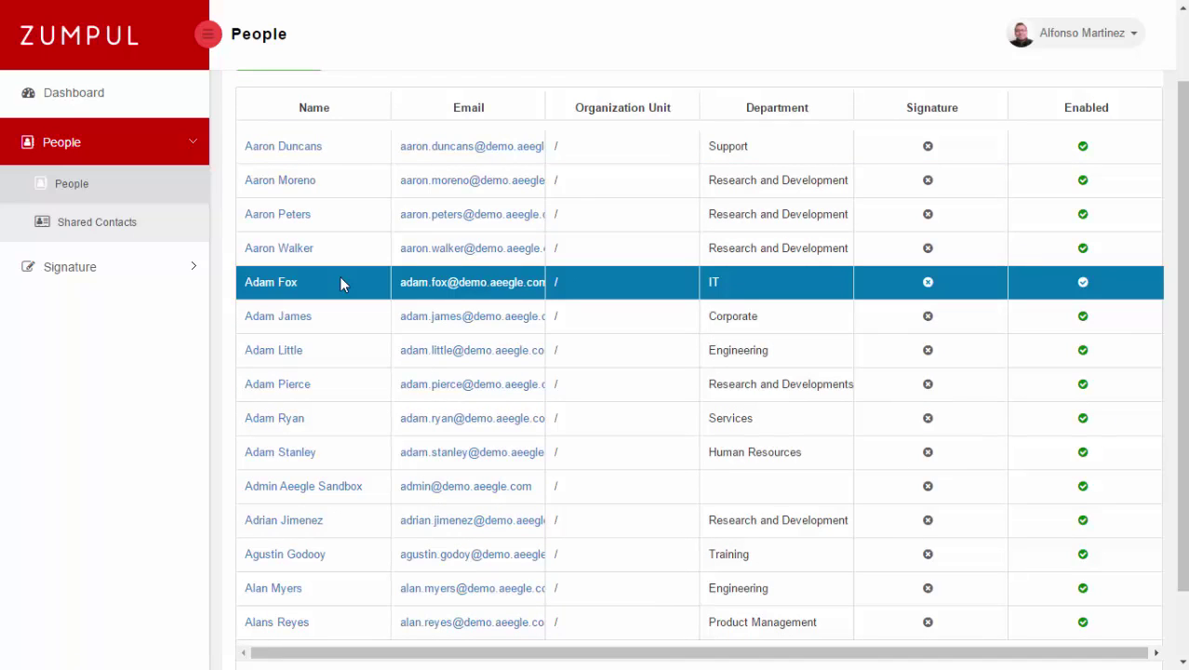
{"action": "left_click", "coordinate": [280, 287]}
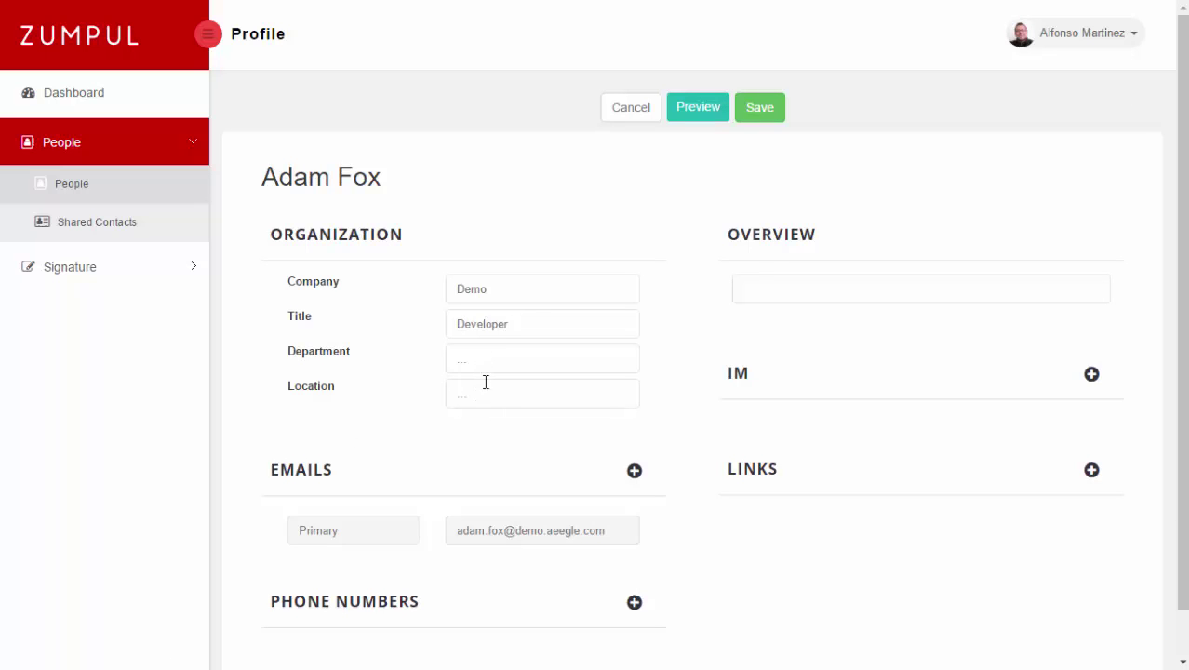
{"action": "left_click", "coordinate": [631, 109]}
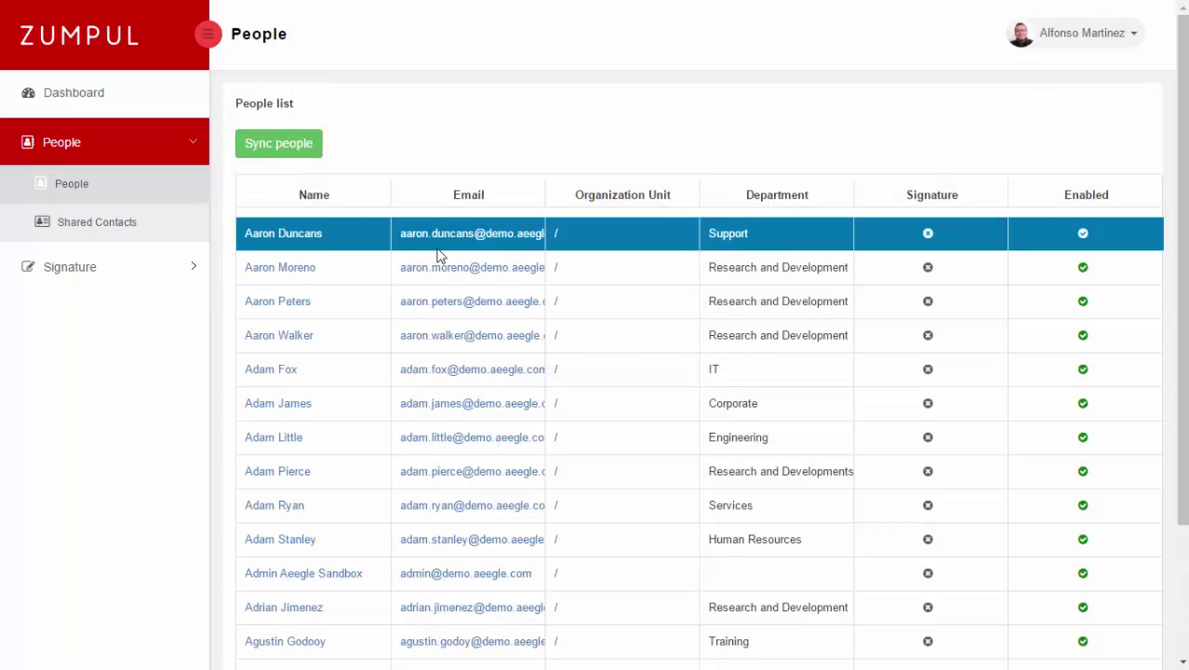
{"action": "left_click", "coordinate": [303, 407]}
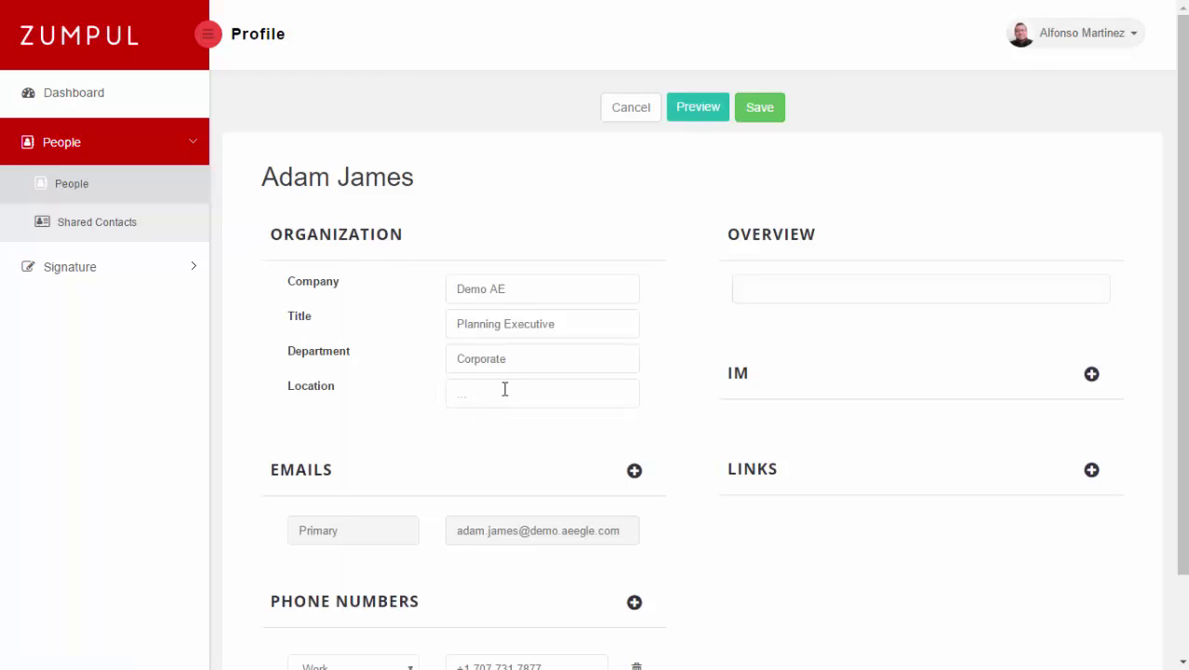
{"action": "left_click", "coordinate": [629, 109]}
- Check the profiles of an Engineering user and the Human Resources user for missing company and location details, leaving both unedited
{"action": "left_click", "coordinate": [298, 449]}
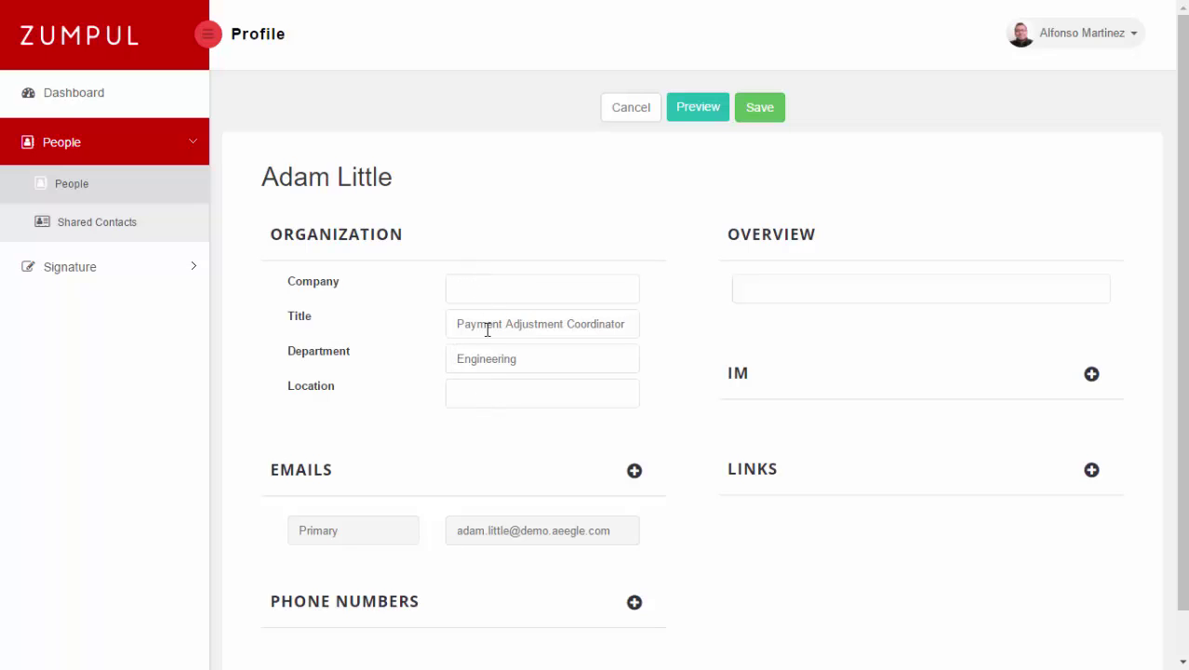
{"action": "left_click", "coordinate": [484, 393]}
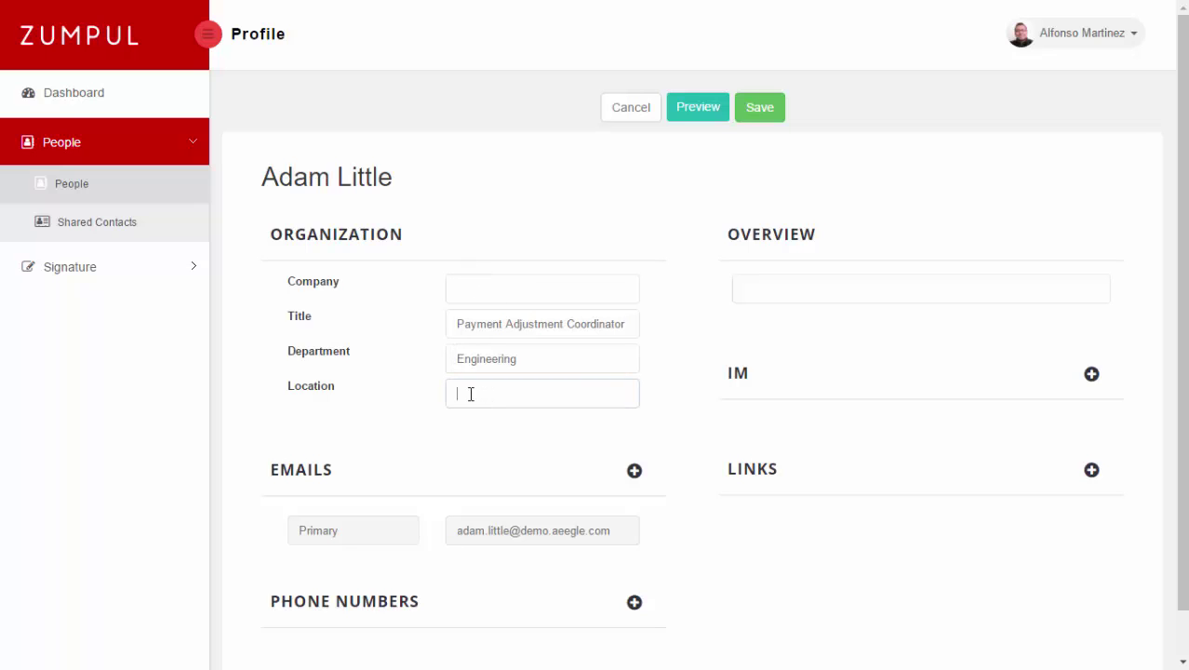
{"action": "left_click", "coordinate": [472, 288]}
{"action": "left_click", "coordinate": [629, 109]}
{"action": "left_click", "coordinate": [300, 544]}
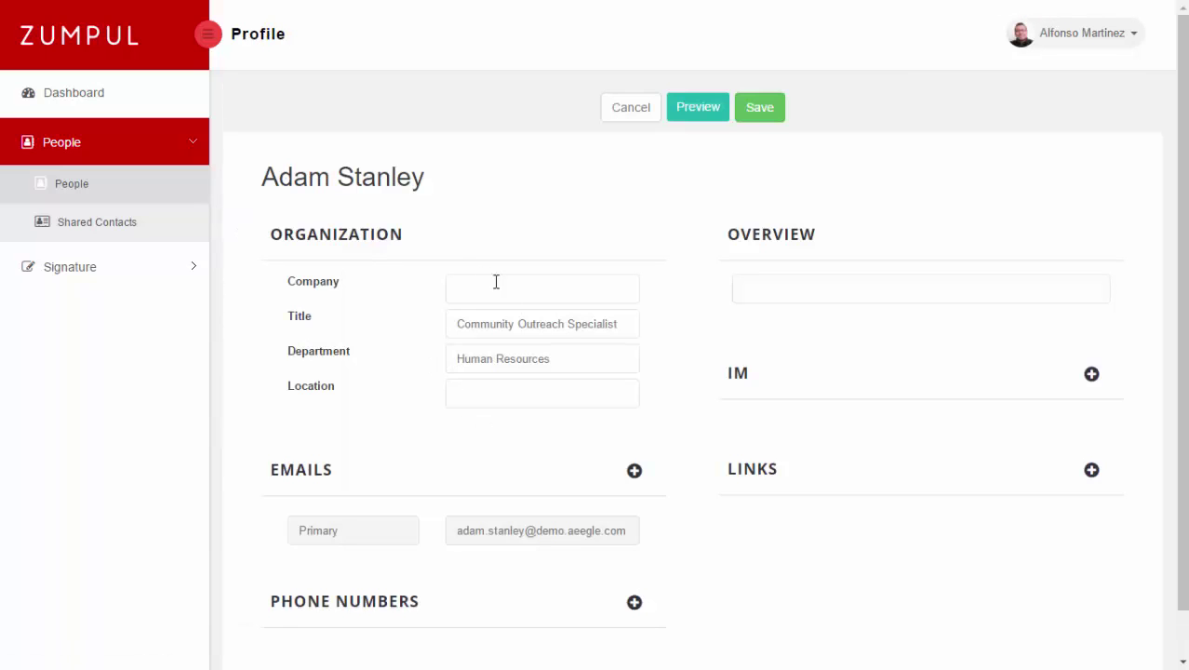
{"action": "left_click", "coordinate": [630, 107]}
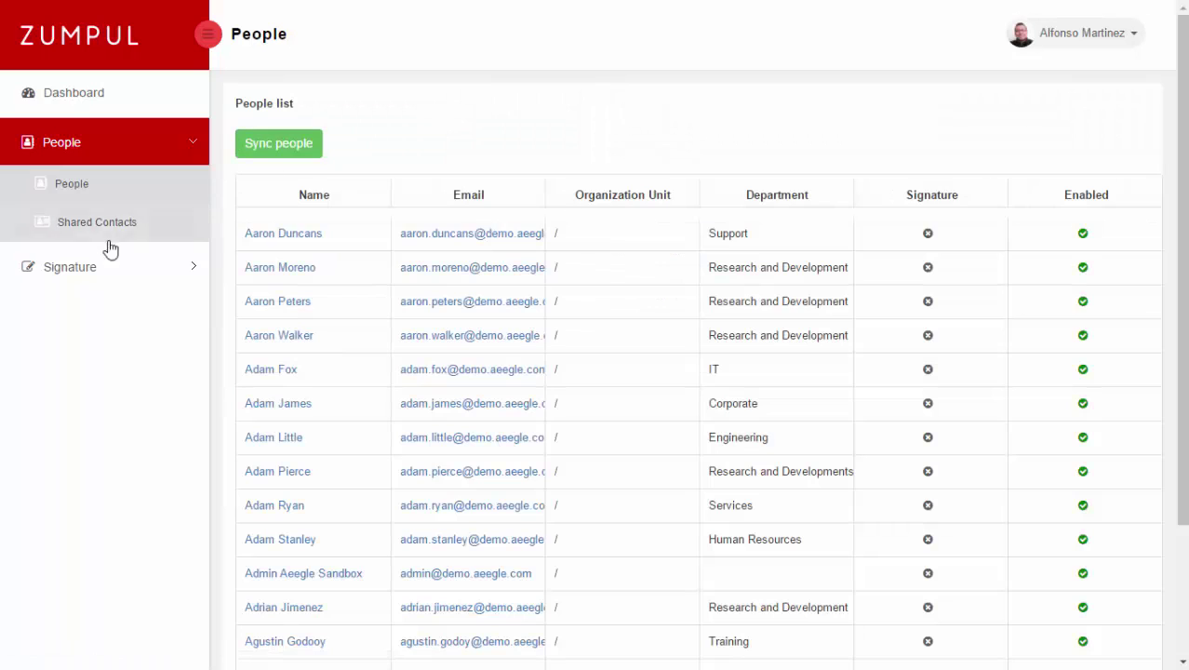
- Return to the Sync & Update settings and make a Google Drive copy of the Template Update Person spreadsheet
{"action": "left_click", "coordinate": [1103, 49]}
{"action": "left_click", "coordinate": [1041, 114]}
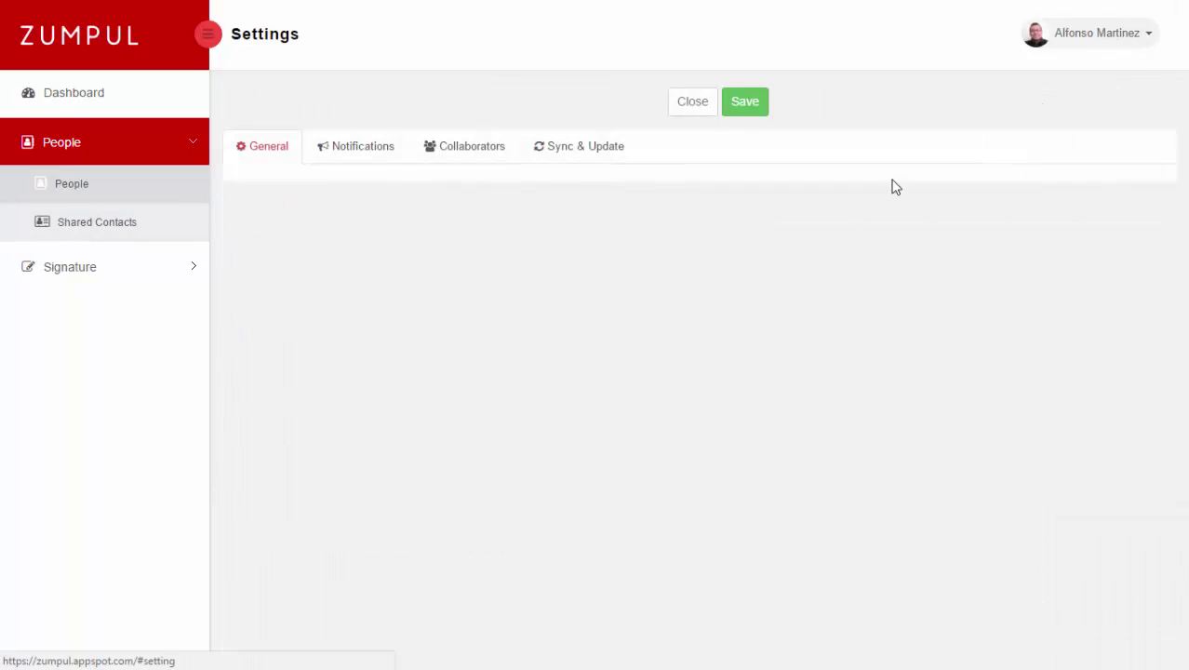
{"action": "left_click", "coordinate": [594, 155]}
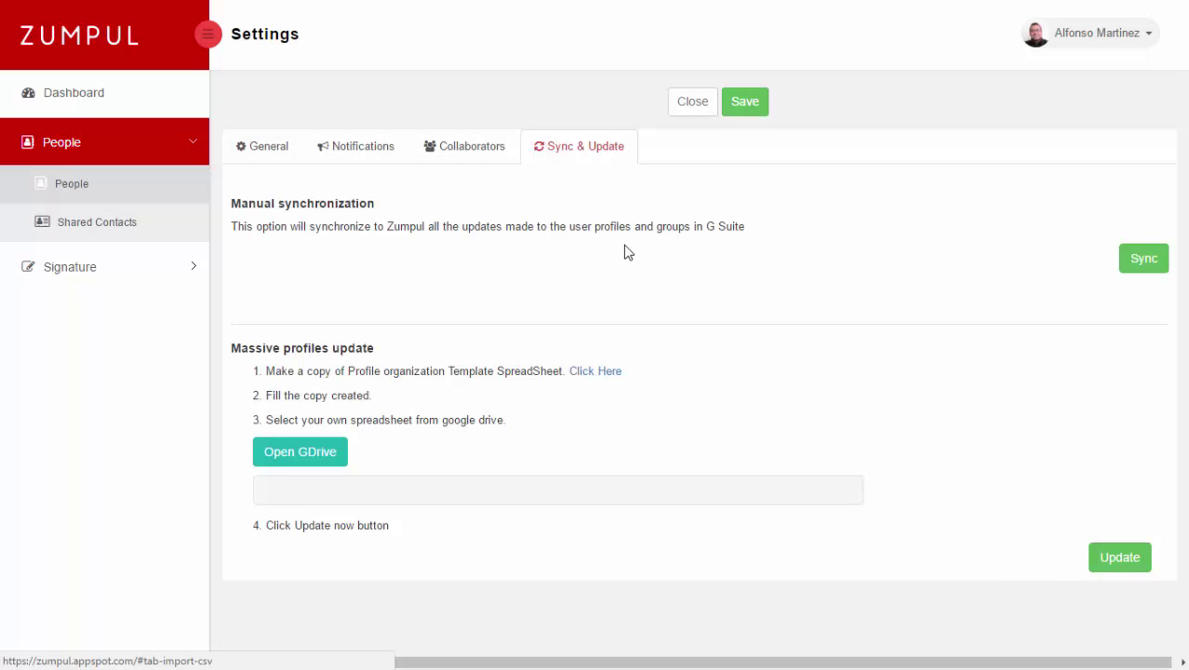
{"action": "left_click_drag", "start_coordinate": [274, 373], "coordinate": [346, 372]}
{"action": "left_click", "coordinate": [400, 371]}
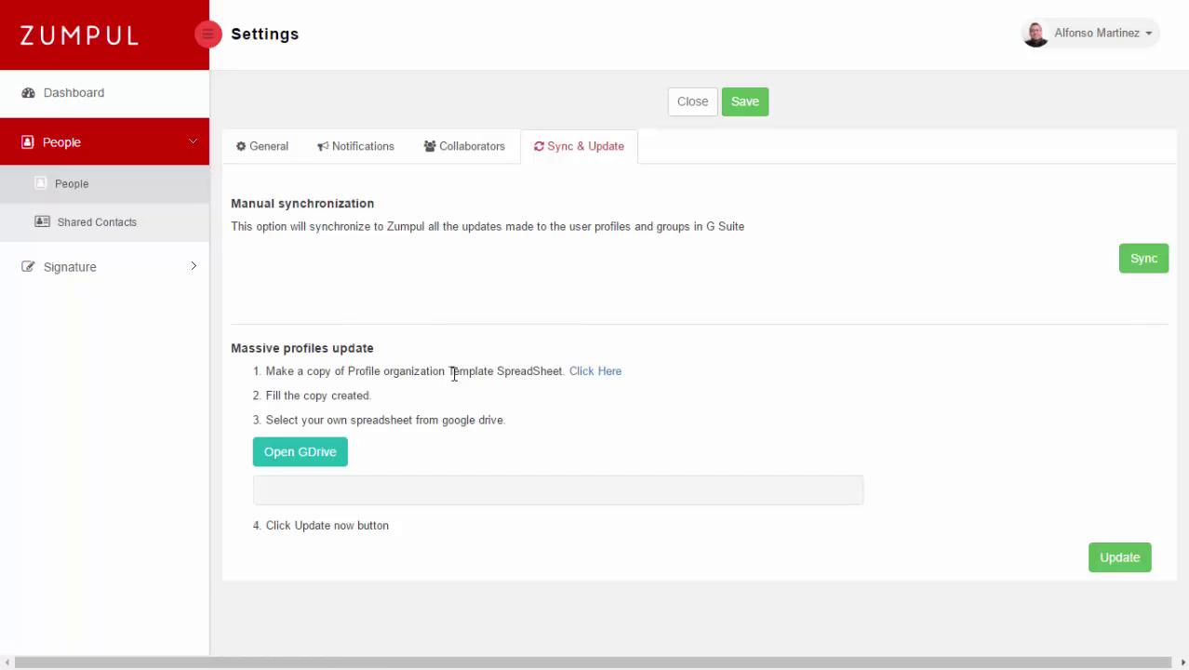
{"action": "left_click", "coordinate": [590, 375]}
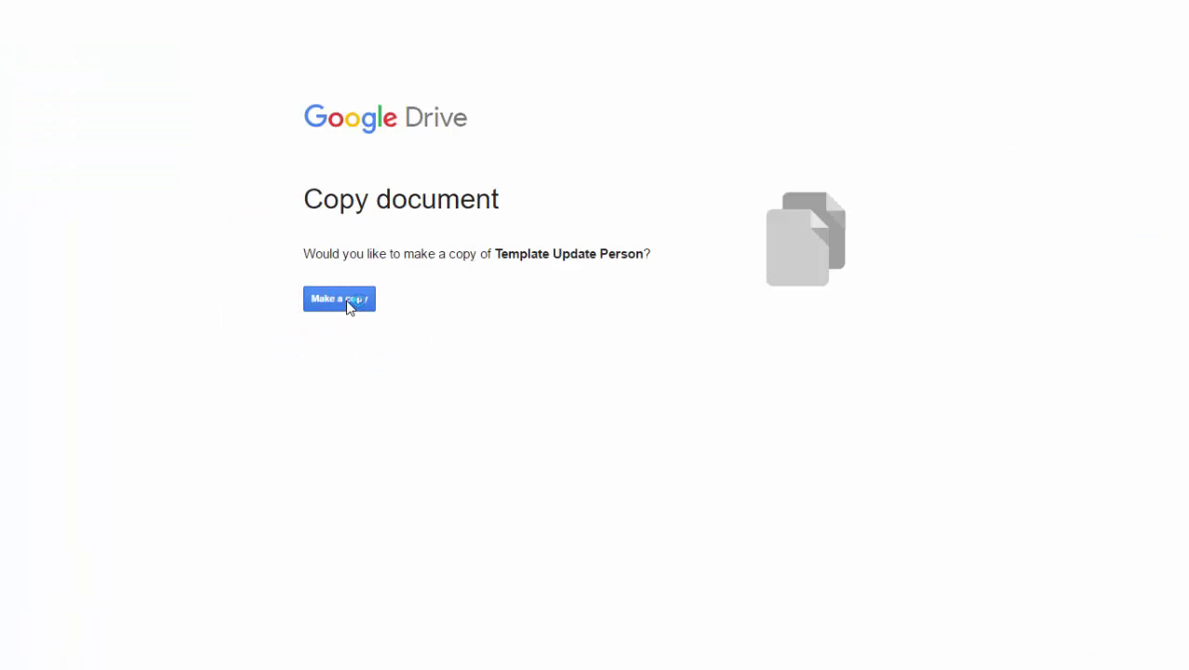
{"action": "left_click", "coordinate": [349, 306]}
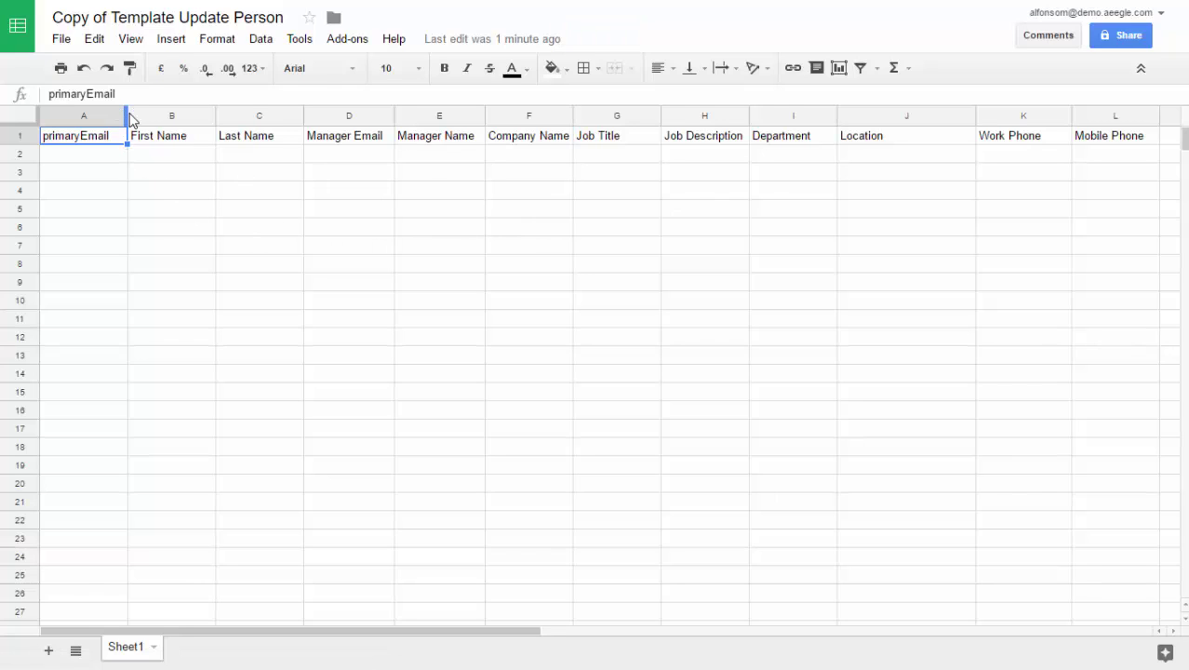
{"action": "left_click", "coordinate": [102, 156]}
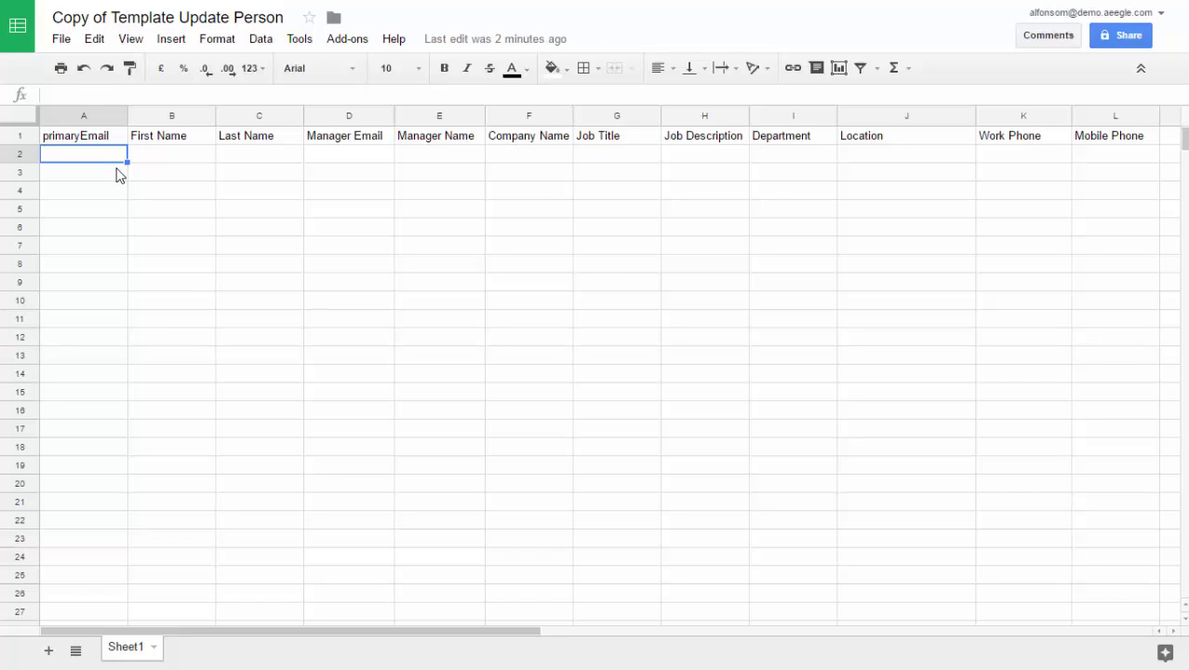
{"action": "left_click", "coordinate": [160, 159]}
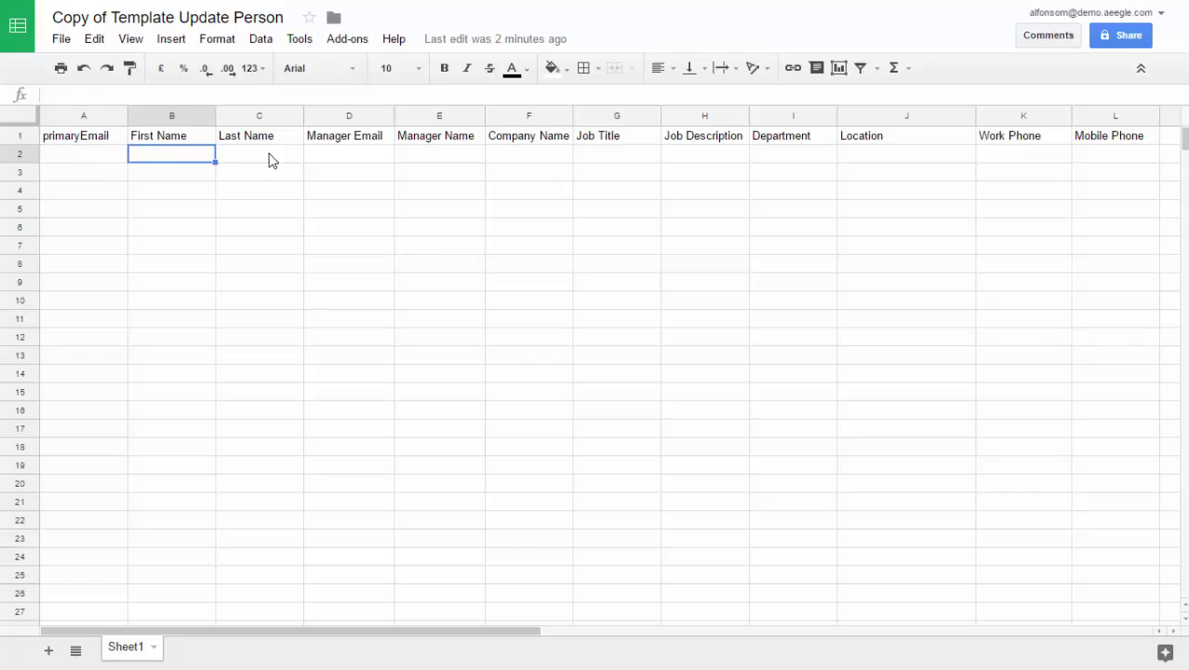
{"action": "left_click", "coordinate": [270, 160]}
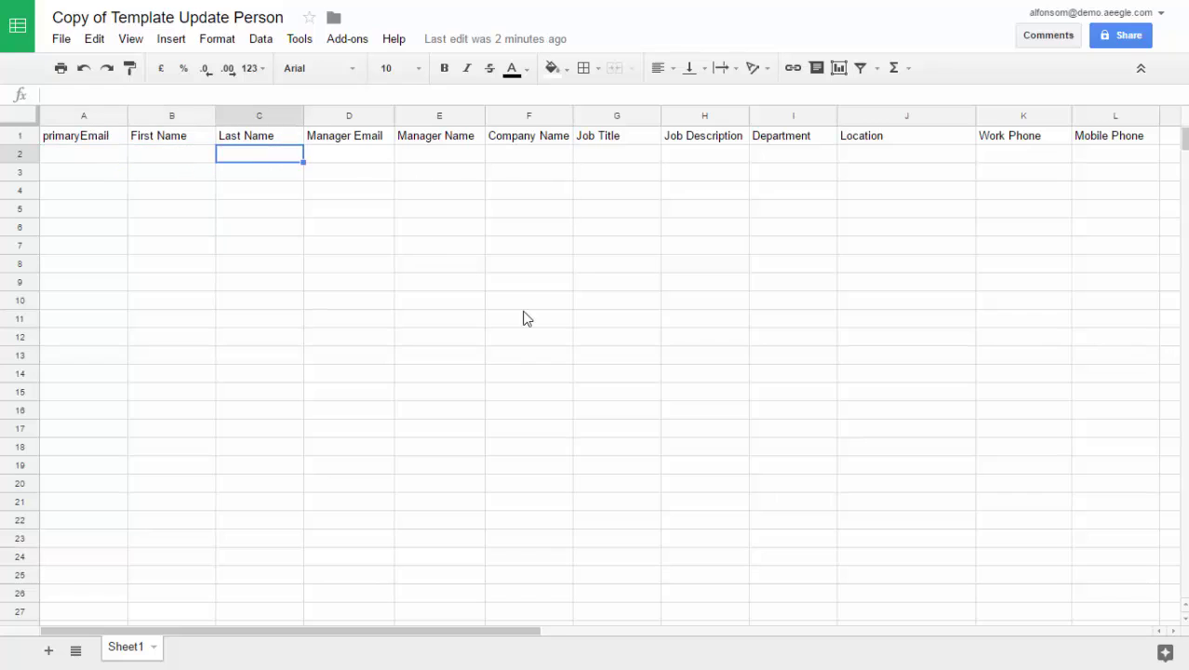
- Widen the primaryEmail column slightly and fill A2:A7 with the primary e-mail addresses of six users
{"action": "left_click_drag", "start_coordinate": [128, 113], "coordinate": [161, 113]}
{"action": "left_click", "coordinate": [125, 157]}
{"action": "left_click", "coordinate": [180, 160]}
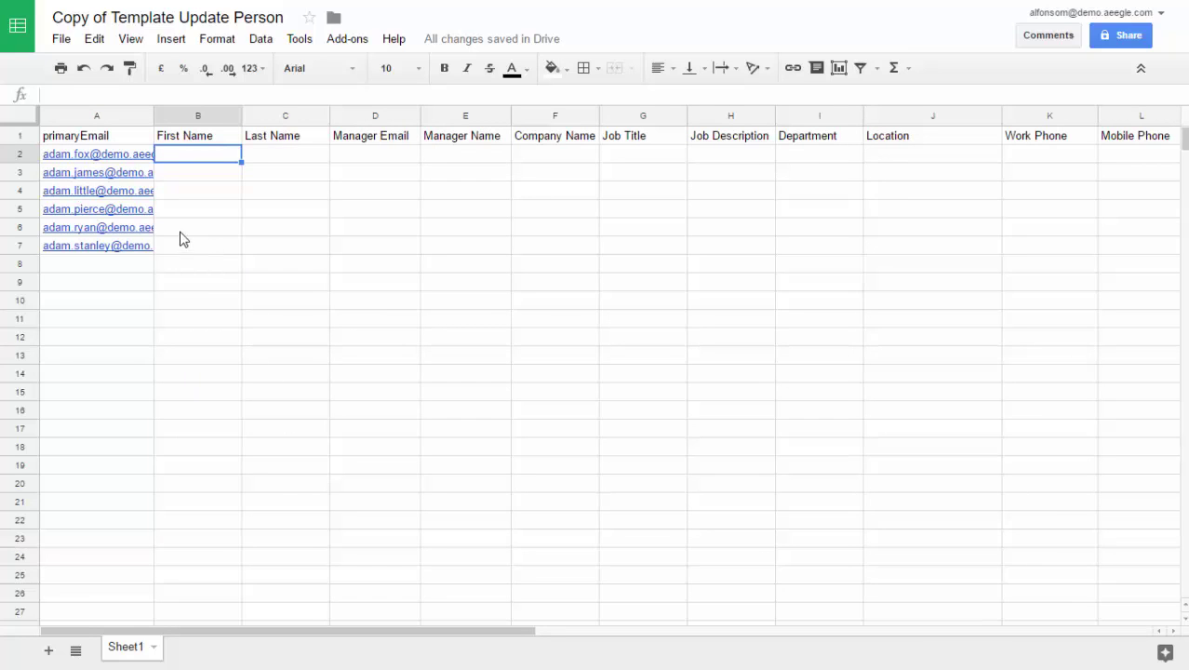
{"action": "left_click", "coordinate": [187, 177]}
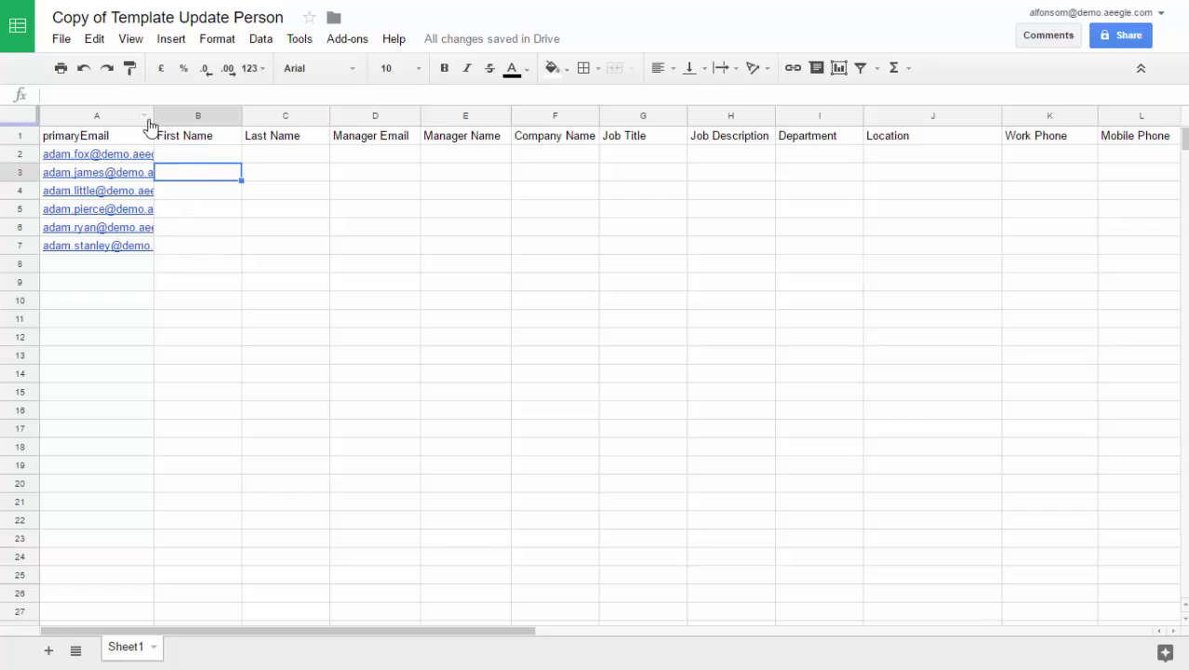
{"action": "left_click", "coordinate": [196, 157]}
{"action": "left_click", "coordinate": [203, 191]}
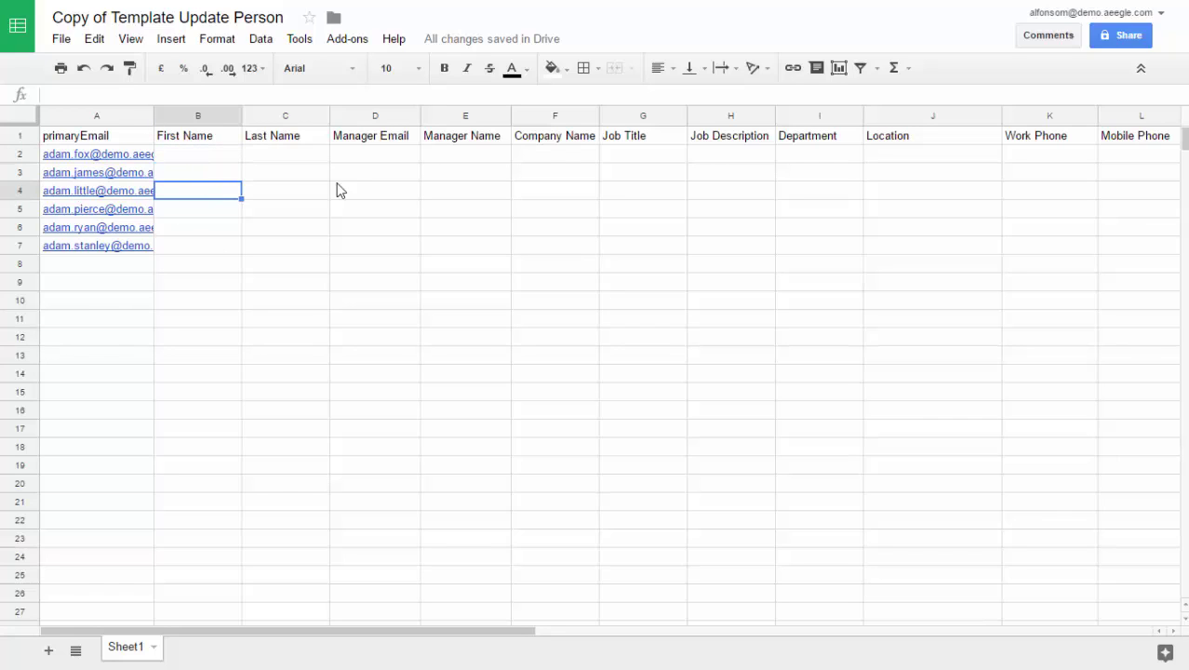
{"action": "left_click", "coordinate": [591, 192]}
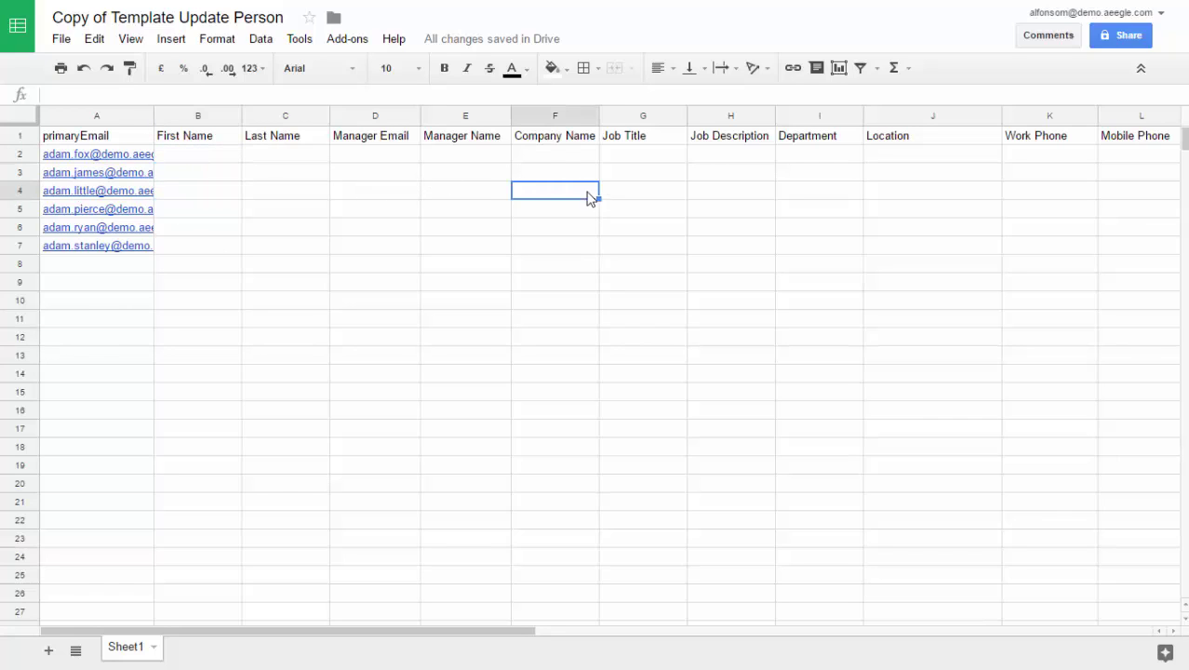
{"action": "left_click", "coordinate": [464, 177]}
{"action": "left_click", "coordinate": [467, 158]}
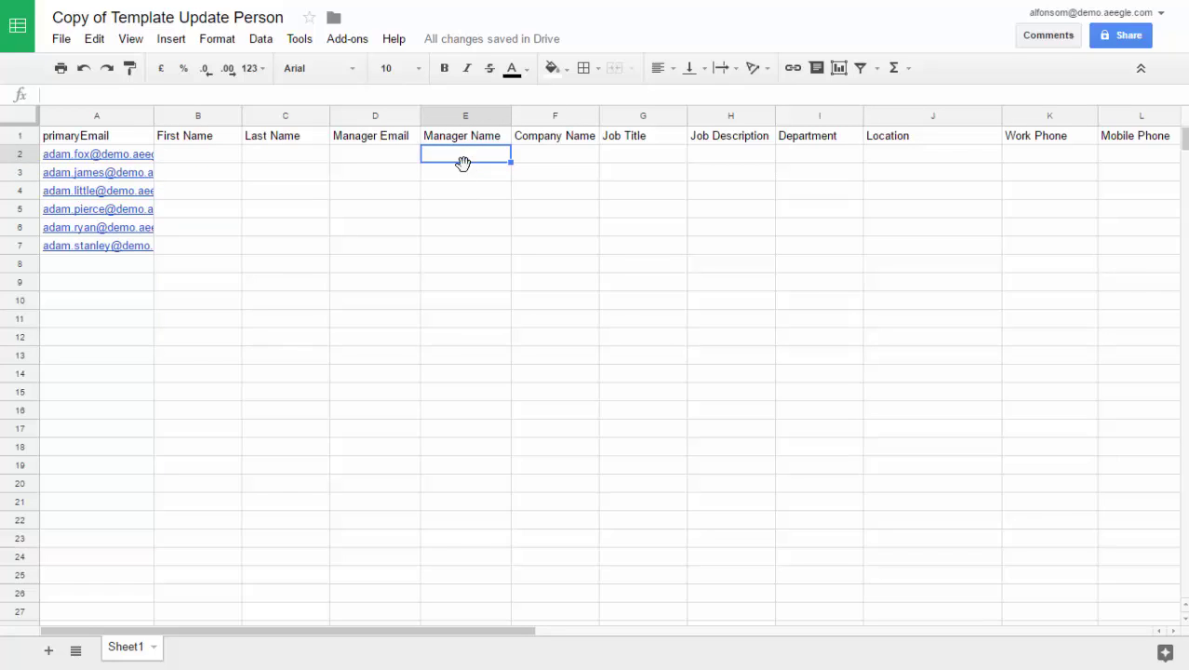
{"action": "left_click", "coordinate": [465, 176]}
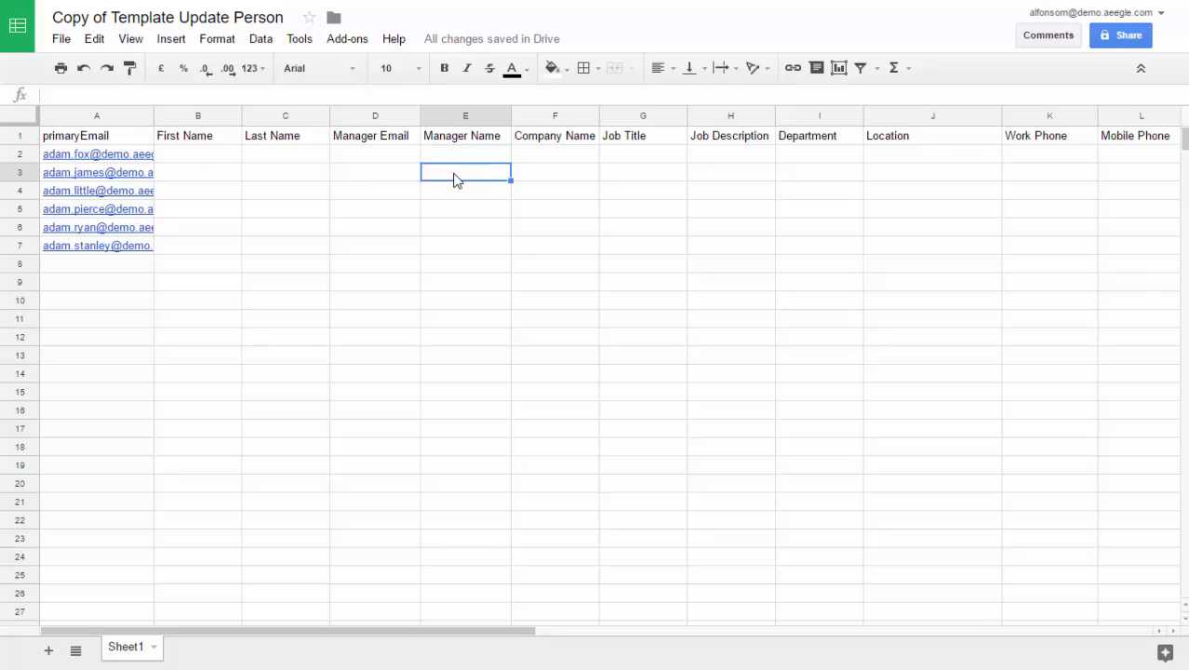
{"action": "left_click", "coordinate": [456, 157]}
{"action": "left_click", "coordinate": [217, 160]}
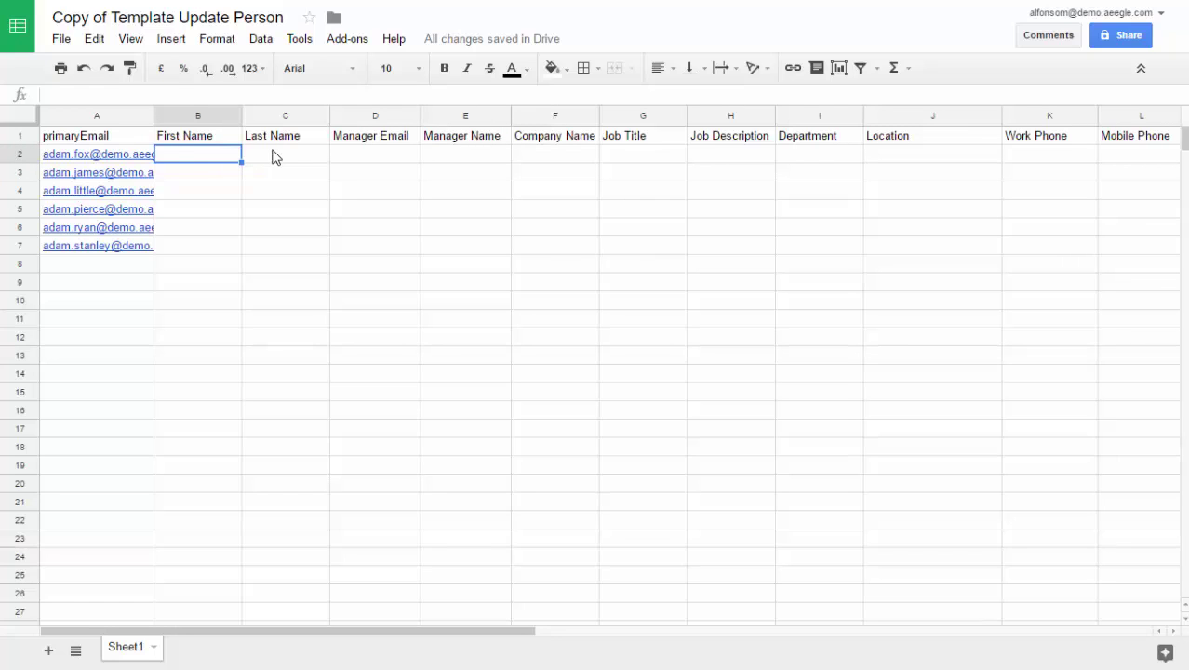
- Widen the primaryEmail column until all of the e-mail addresses fit completely
{"action": "right_click", "coordinate": [152, 114]}
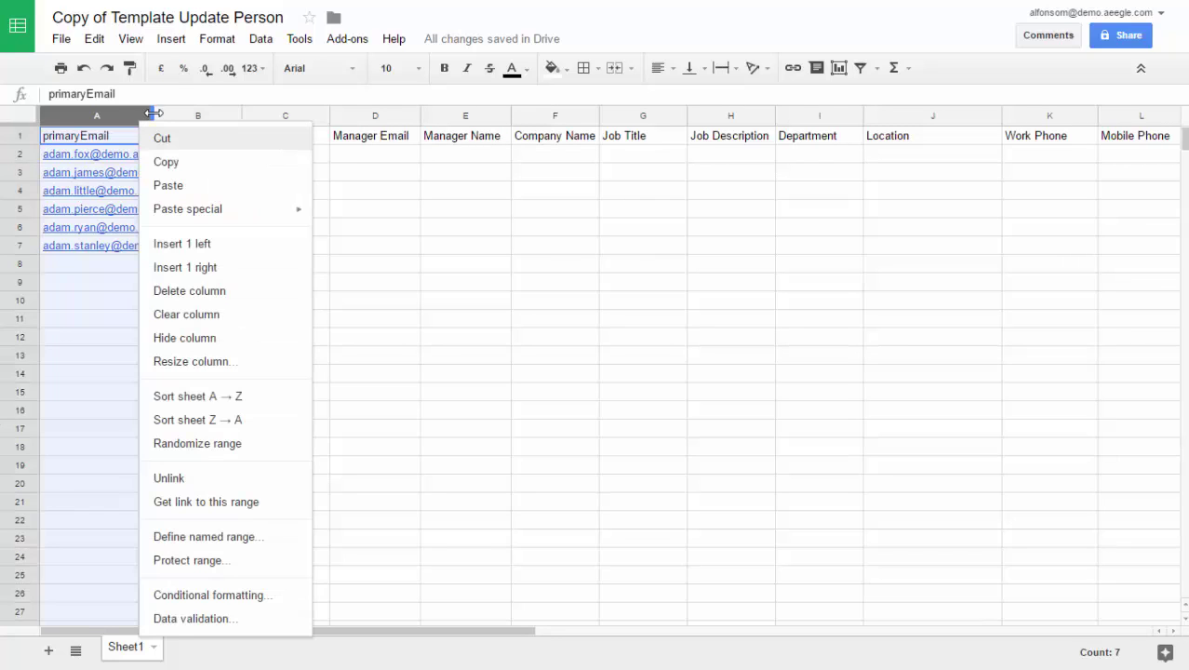
{"action": "left_click", "coordinate": [153, 114]}
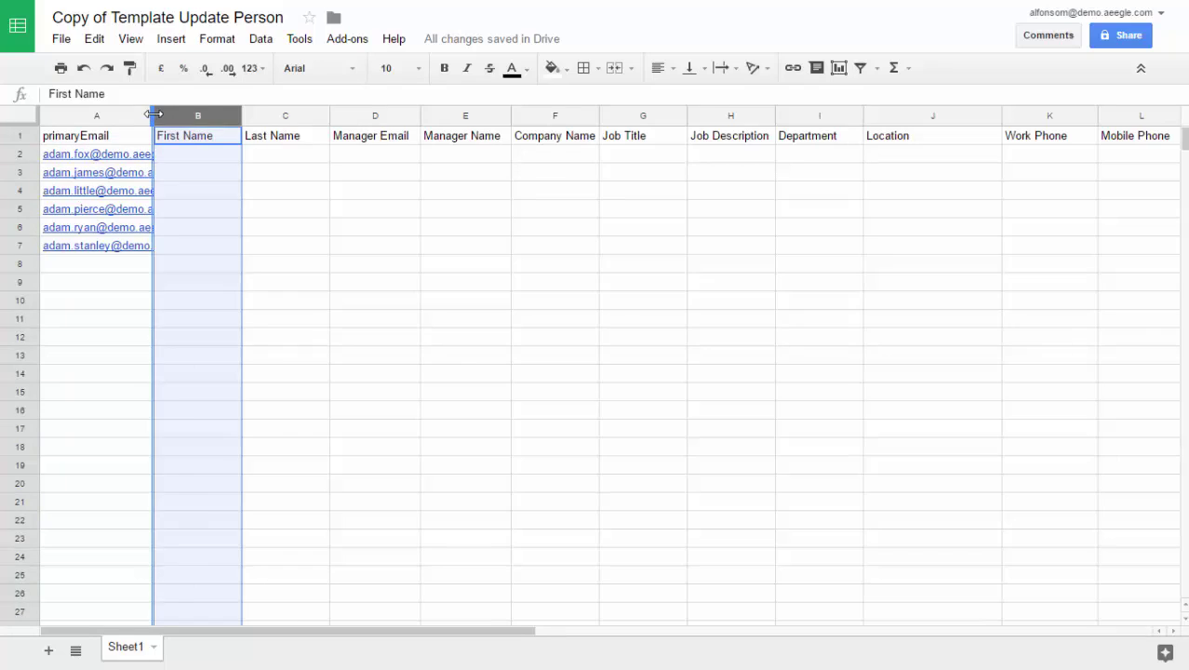
{"action": "left_click_drag", "start_coordinate": [153, 114], "coordinate": [205, 113]}
{"action": "left_click", "coordinate": [255, 156]}
{"action": "left_click", "coordinate": [323, 158]}
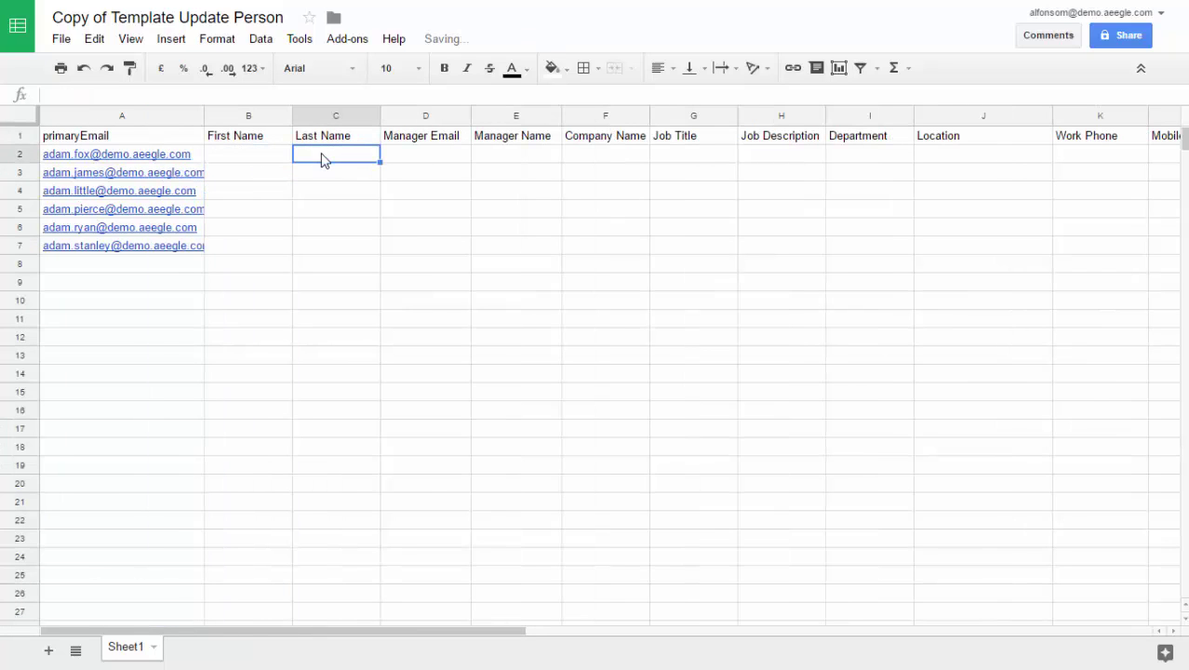
{"action": "left_click_drag", "start_coordinate": [205, 115], "coordinate": [224, 114]}
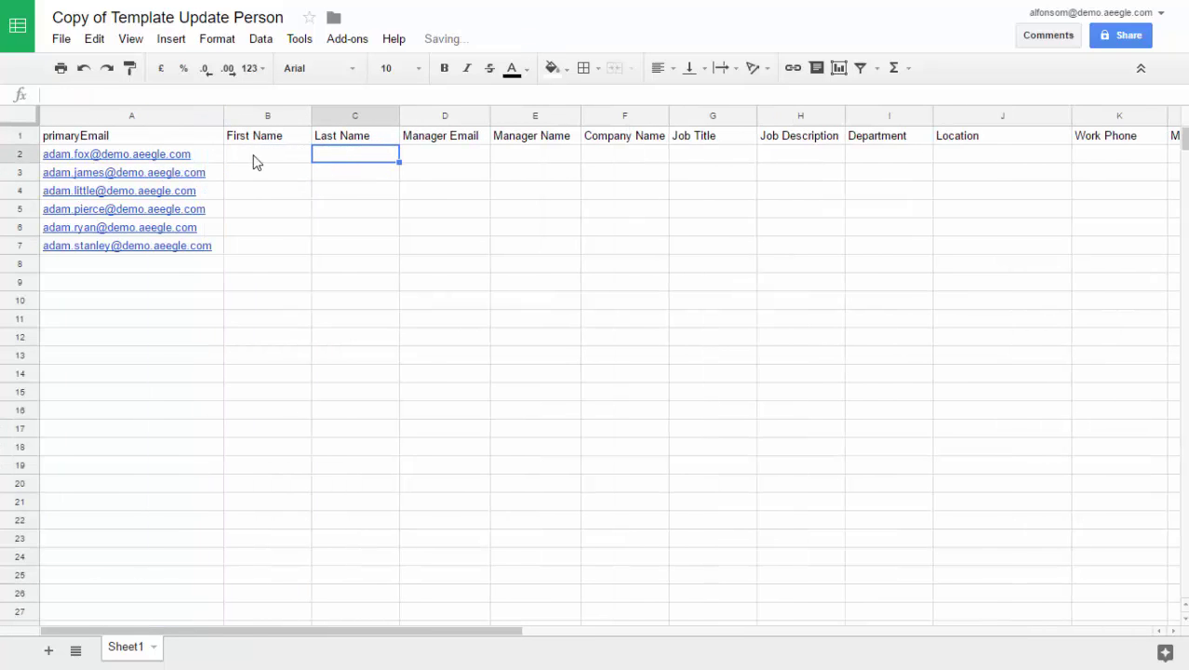
- Enter AE Sandbox as the company name for the first listed user in F2
{"action": "left_click", "coordinate": [257, 162]}
{"action": "left_click", "coordinate": [551, 211]}
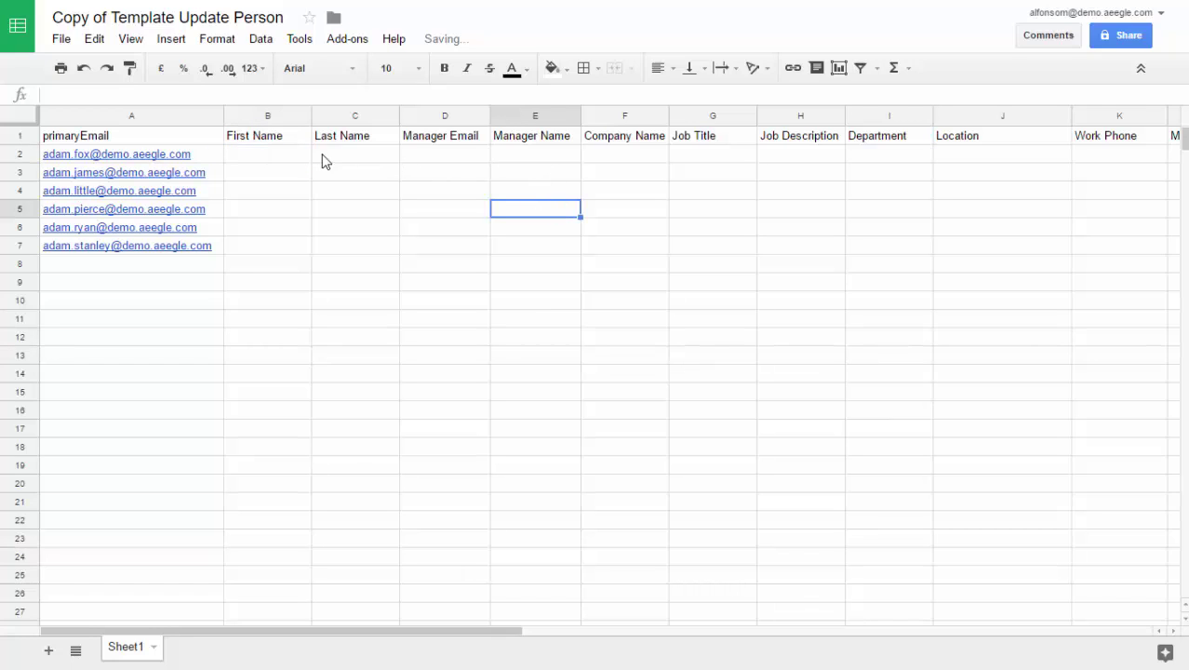
{"action": "left_click", "coordinate": [628, 160]}
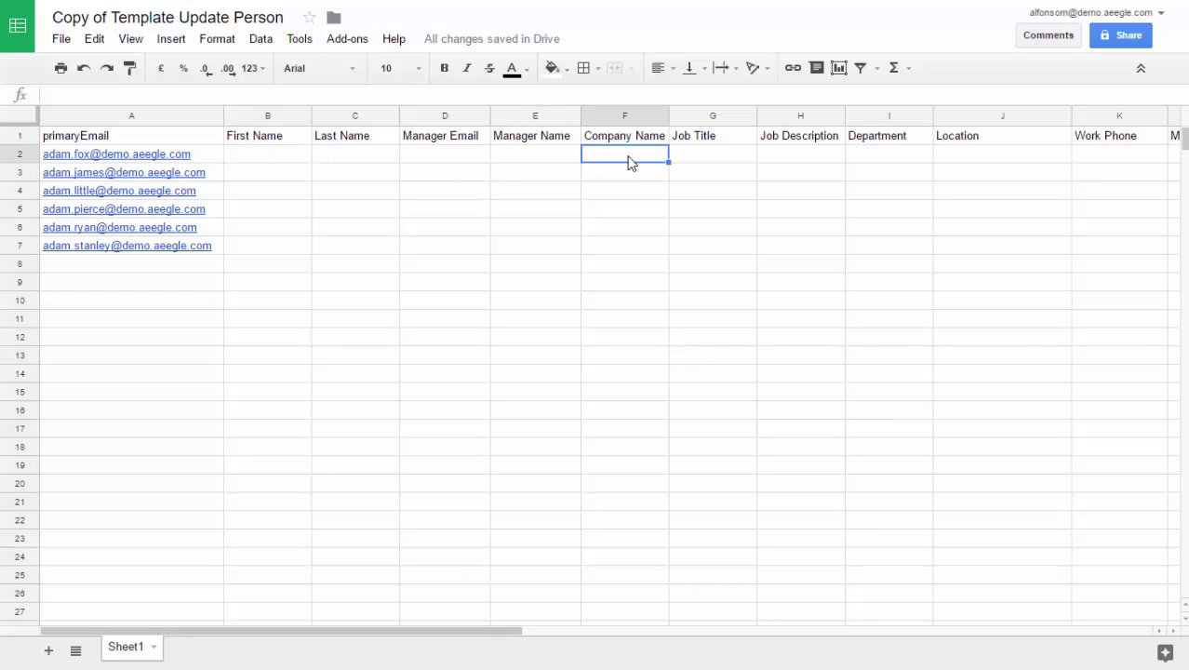
{"action": "type", "text": "AE Sandbox"}
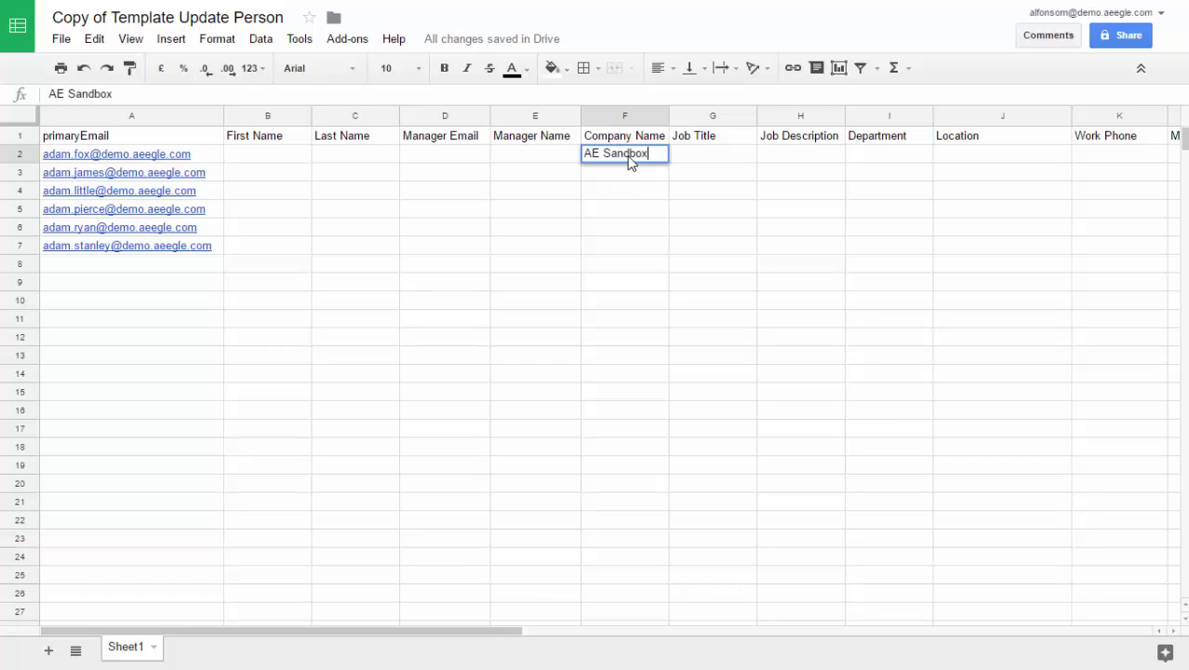
{"action": "key", "text": "Return"}
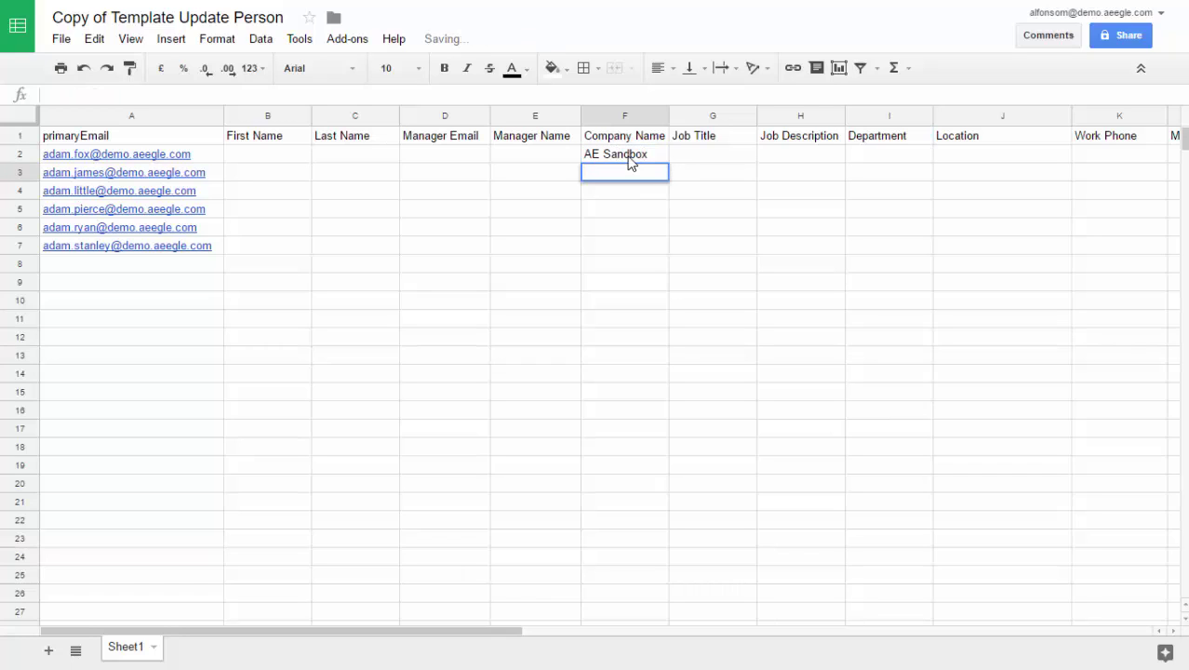
- Copy the AE Sandbox company name from F2 into F3:F7 for the remaining listed users
{"action": "left_click", "coordinate": [631, 159]}
{"action": "key", "text": "ctrl+c"}
{"action": "key", "text": "Down"}
{"action": "key", "text": "shift+Down"}
{"action": "key", "text": "shift+Down"}
{"action": "key", "text": "shift+Down"}
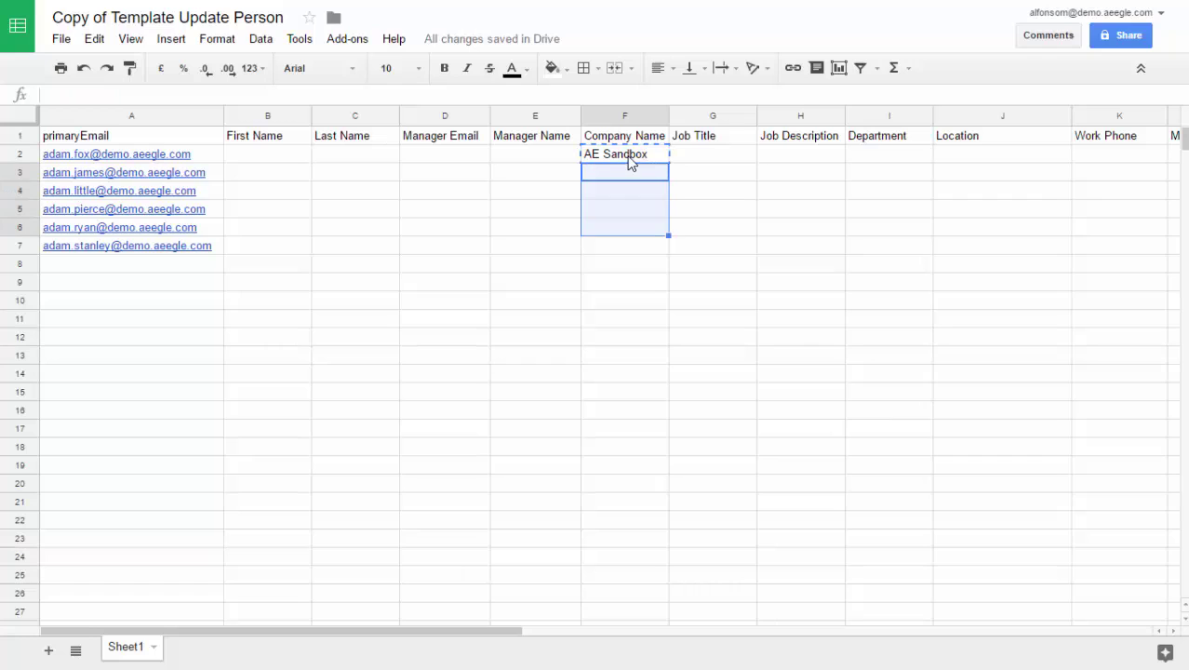
{"action": "key", "text": "shift+Down"}
{"action": "key", "text": "ctrl+v"}
- Enter USA in J2 and Europe in J3 as the locations of the first two users
{"action": "key", "text": "Right"}
{"action": "key", "text": "Right"}
{"action": "key", "text": "Right"}
{"action": "key", "text": "Up"}
{"action": "key", "text": "Right"}
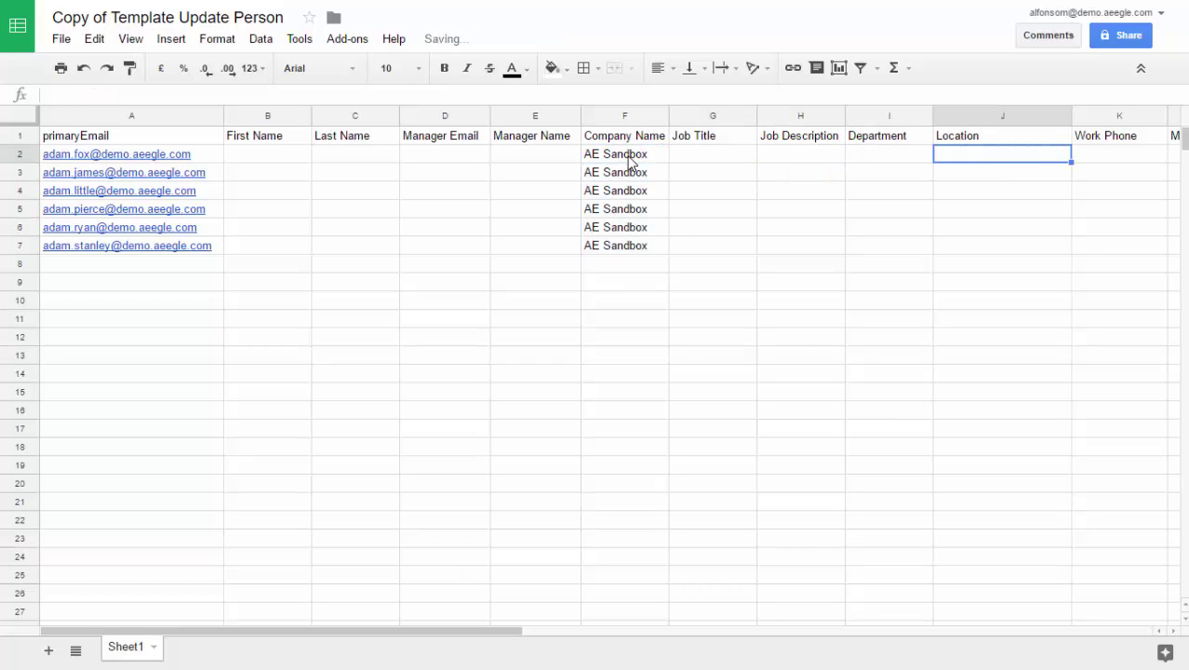
{"action": "type", "text": "USA"}
{"action": "key", "text": "Return"}
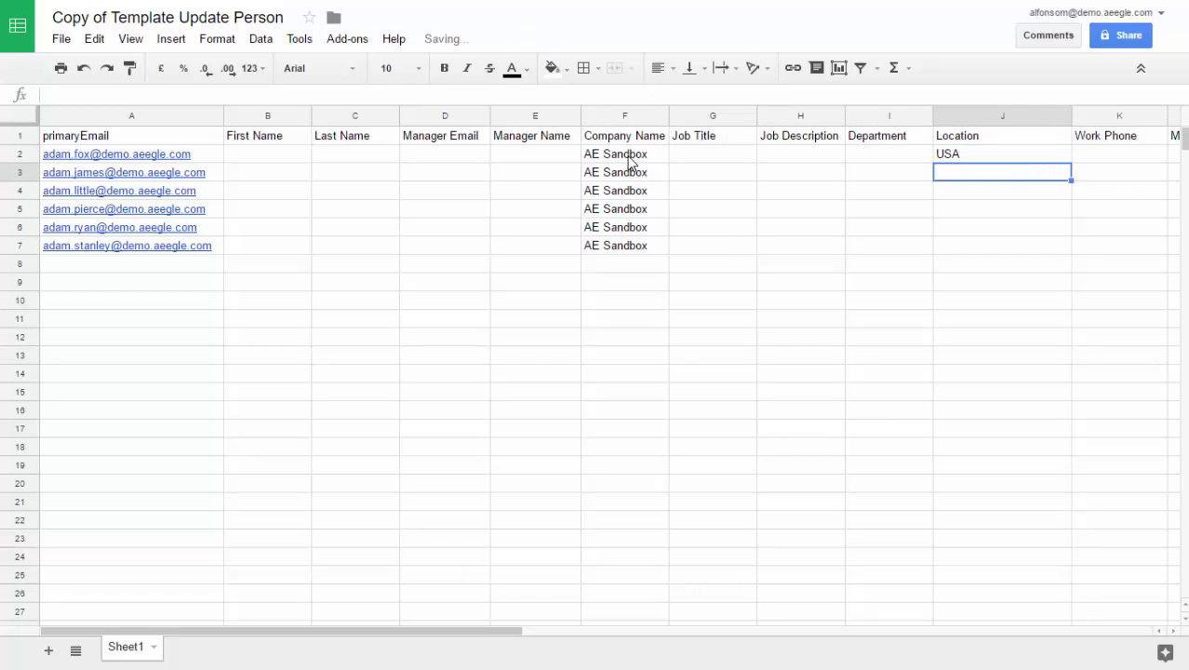
{"action": "type", "text": "Europe"}
{"action": "key", "text": "Return"}
- Copy the USA and Europe location pair from J2:J3 into J4:J7
{"action": "key", "text": "Up"}
{"action": "key", "text": "Up"}
{"action": "key", "text": "shift+Down"}
{"action": "key", "text": "ctrl+c"}
{"action": "key", "text": "Down"}
{"action": "key", "text": "Down"}
{"action": "key", "text": "ctrl+v"}
{"action": "key", "text": "Down"}
{"action": "key", "text": "Down"}
{"action": "key", "text": "ctrl+v"}
{"action": "key", "text": "Down"}
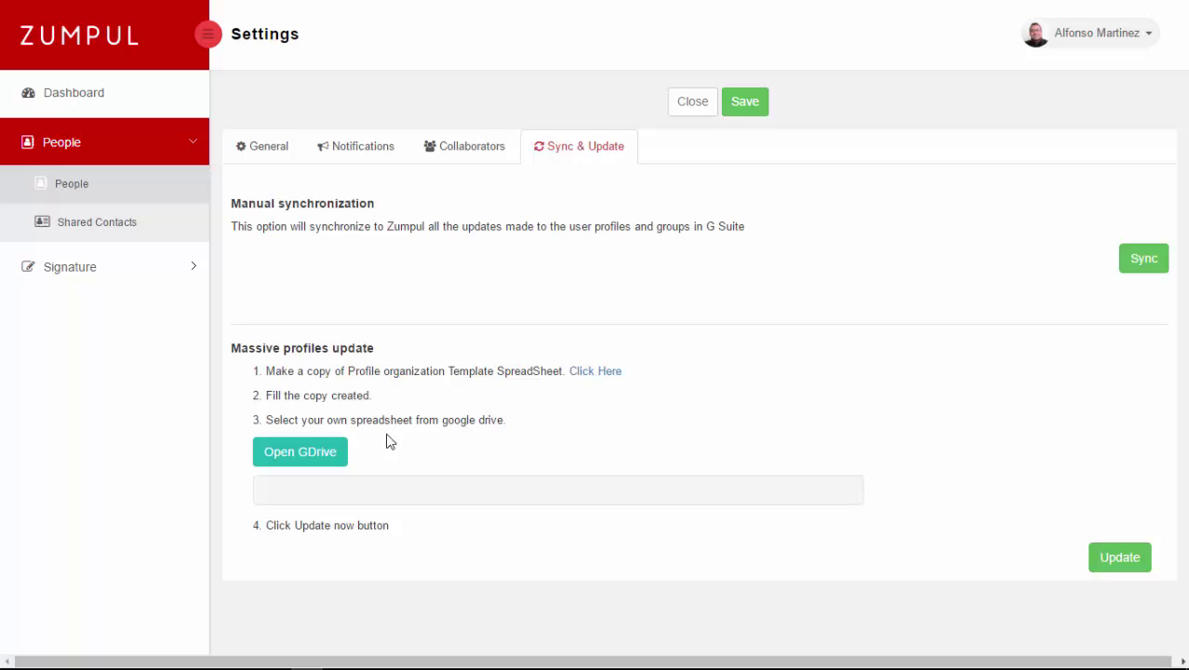
- Choose the Copy of Template Update Person spreadsheet from Google Drive for the massive profiles update and run the update
{"action": "left_click", "coordinate": [325, 462]}
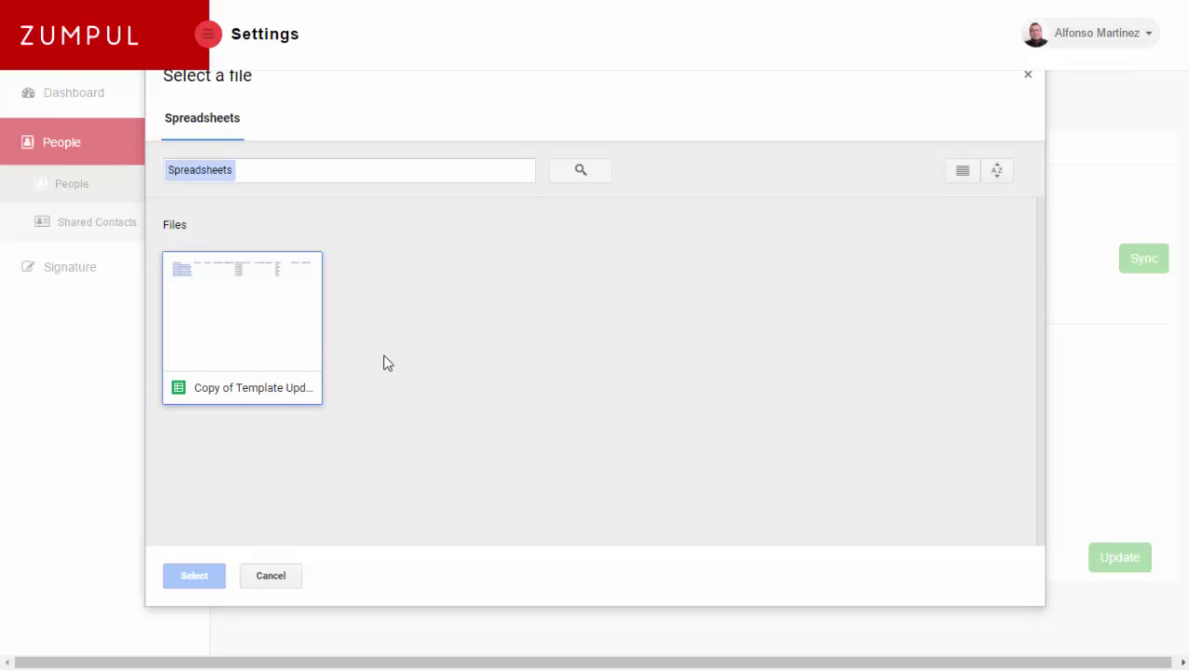
{"action": "left_click", "coordinate": [257, 316]}
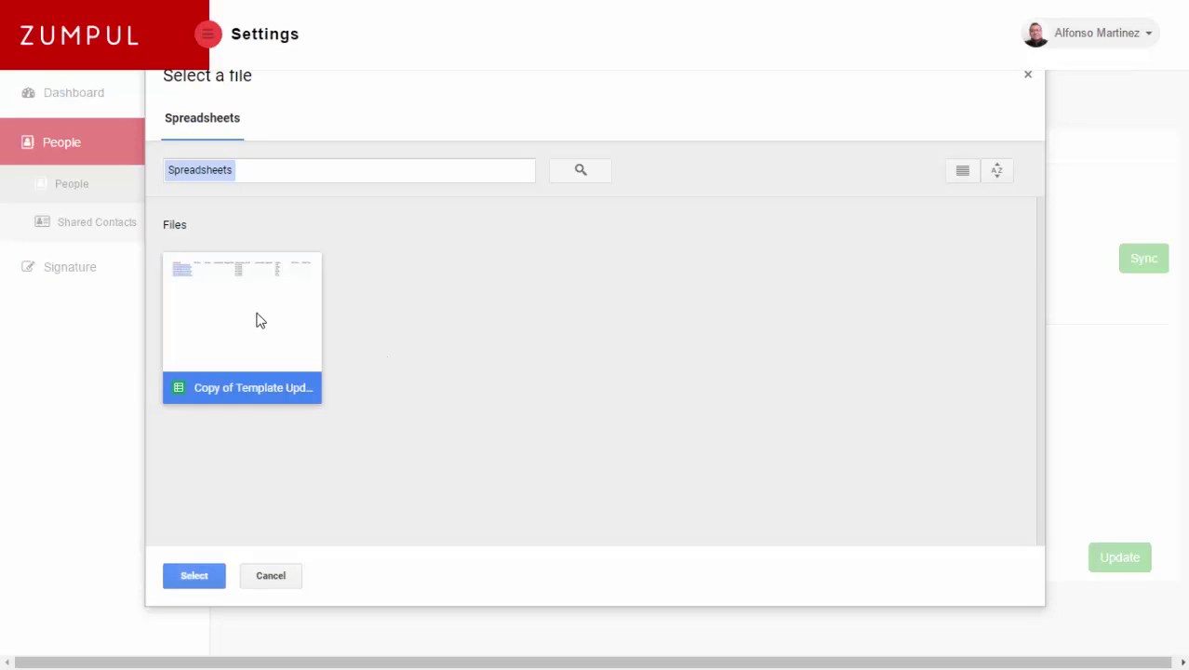
{"action": "left_click", "coordinate": [195, 576]}
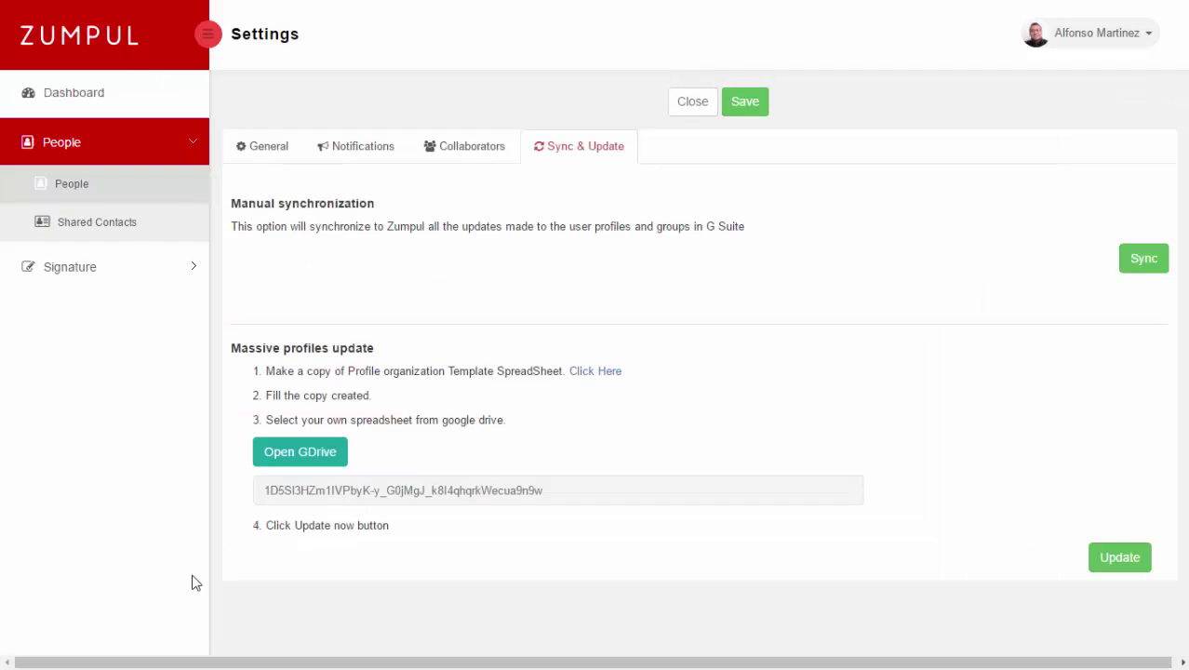
{"action": "left_click_drag", "start_coordinate": [302, 491], "coordinate": [374, 504]}
{"action": "left_click", "coordinate": [382, 513]}
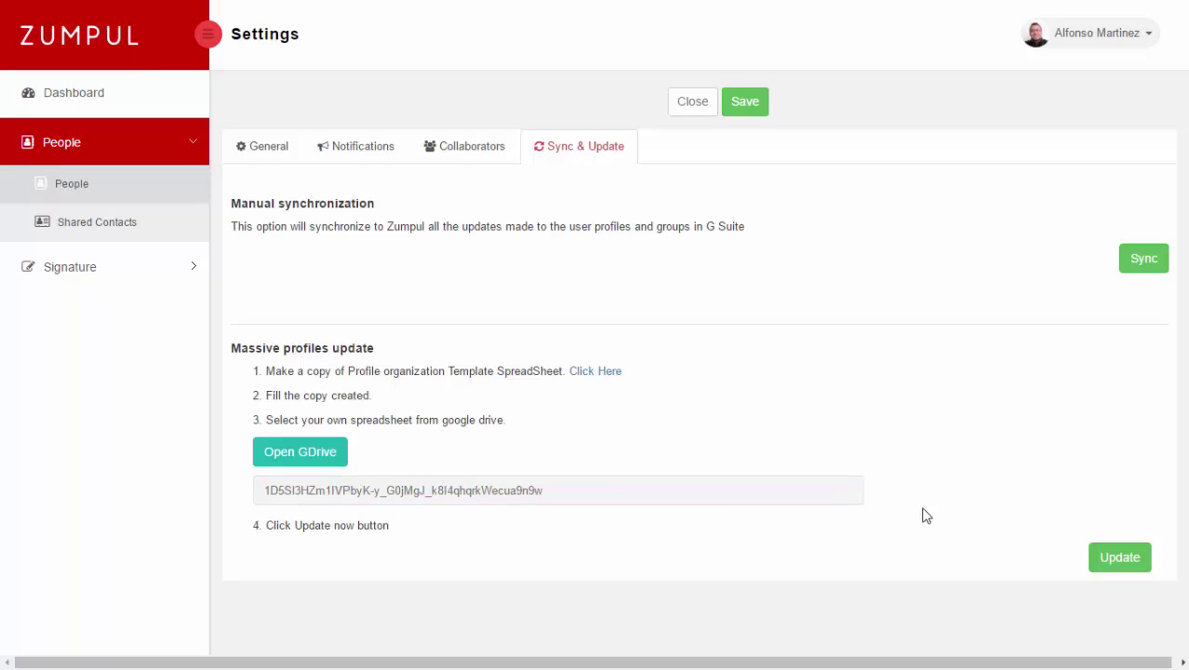
{"action": "left_click", "coordinate": [1118, 560]}
- Check the company and location in the profile of the first user from the spreadsheet, then close it without saving
{"action": "left_click", "coordinate": [91, 189]}
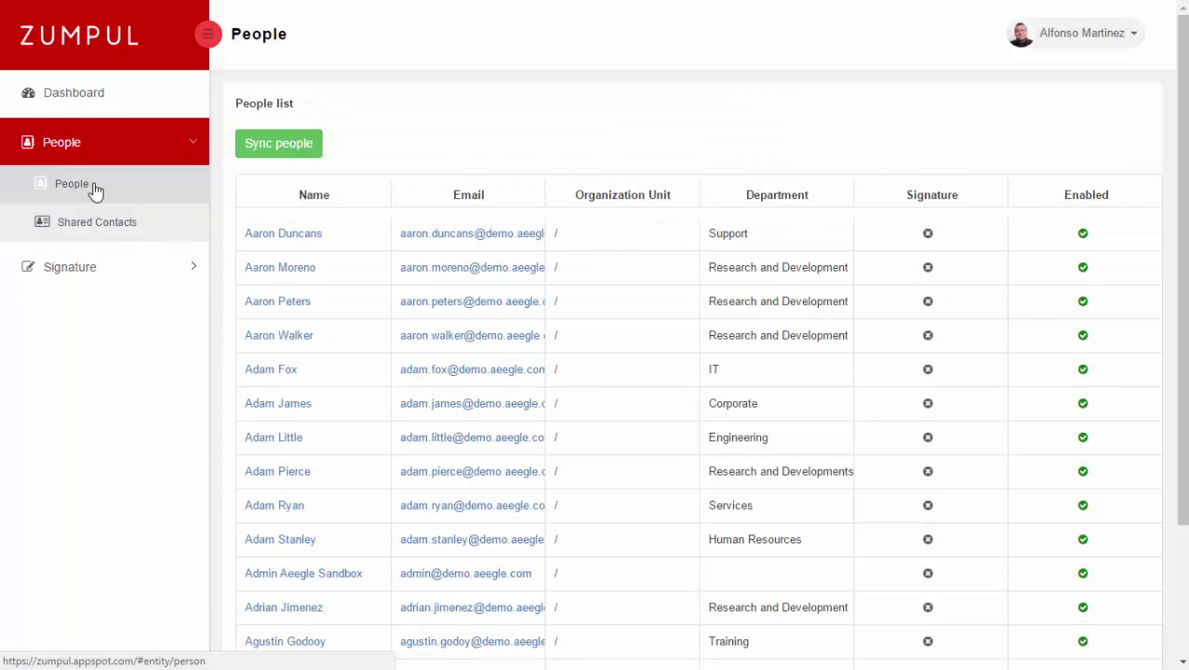
{"action": "left_click", "coordinate": [273, 375]}
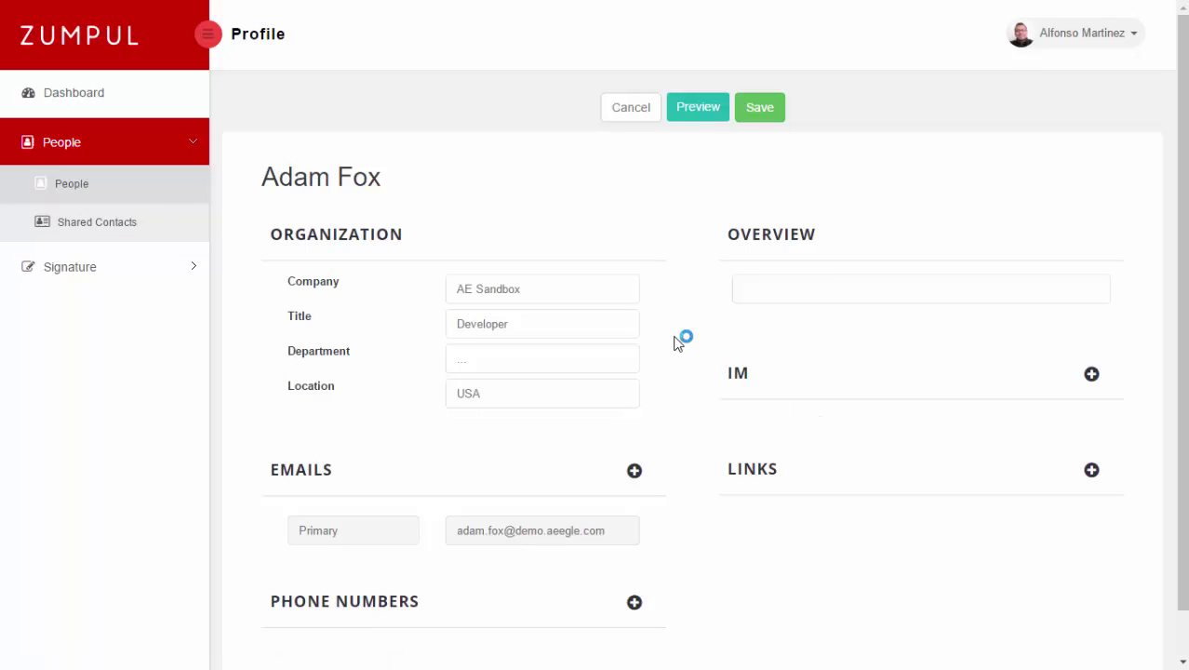
{"action": "left_click_drag", "start_coordinate": [523, 287], "coordinate": [445, 289]}
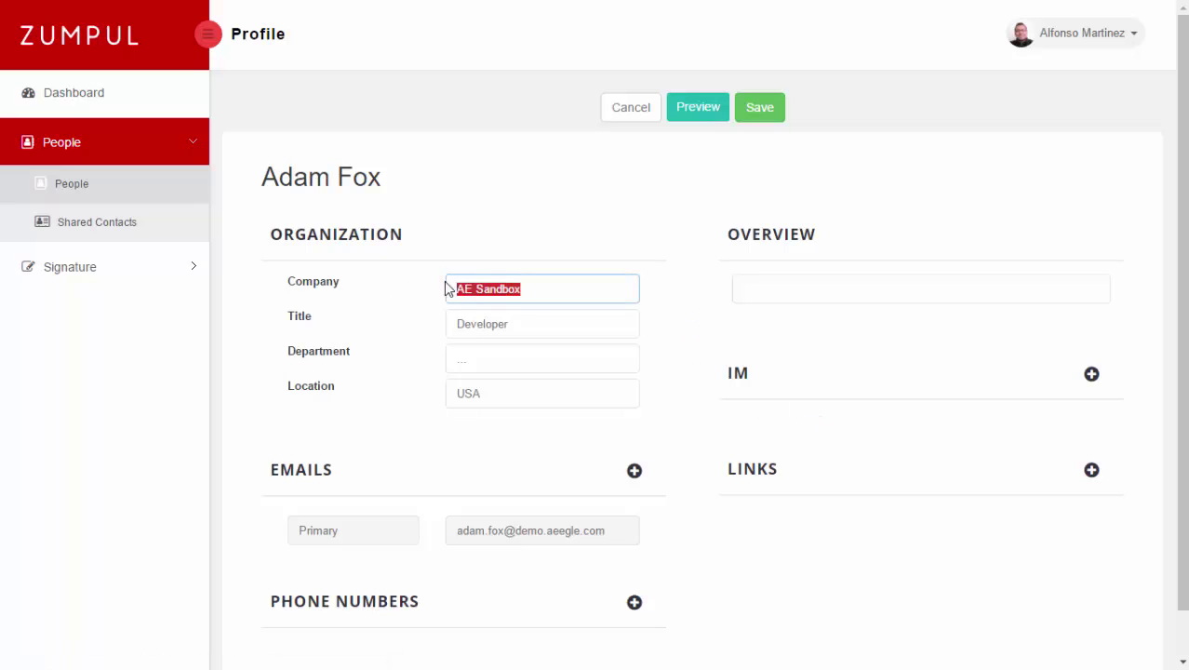
{"action": "left_click", "coordinate": [481, 396]}
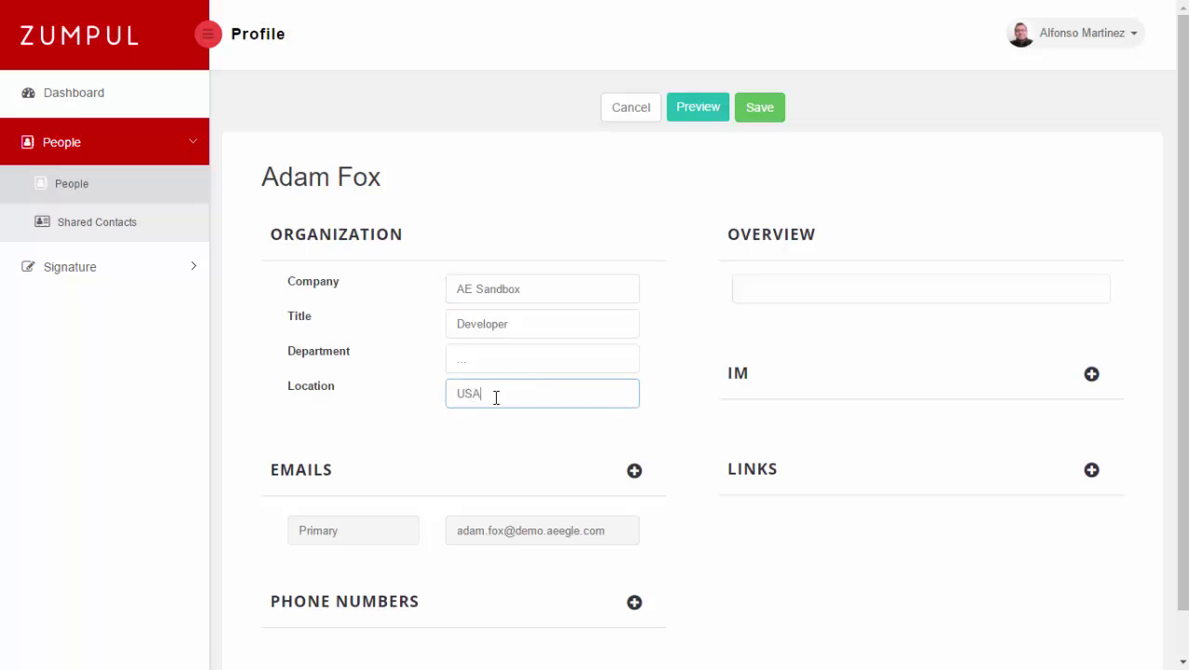
{"action": "left_click", "coordinate": [627, 109]}
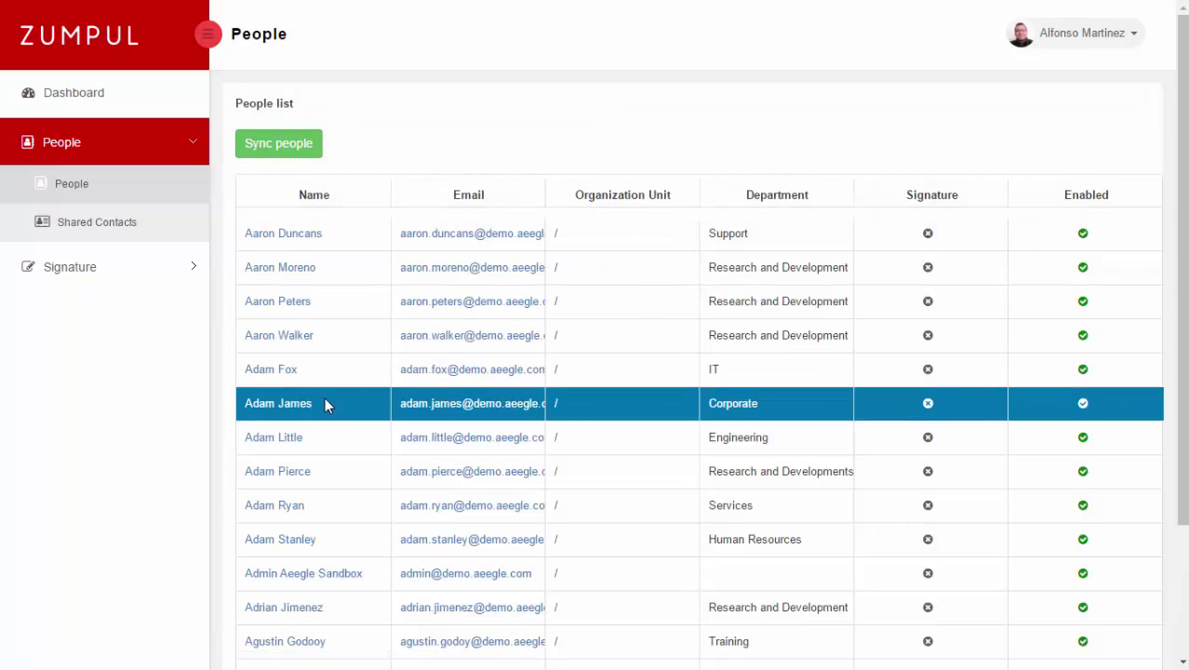
- Check the second spreadsheet user's company and location in their profile and close it without saving
{"action": "left_click", "coordinate": [297, 407]}
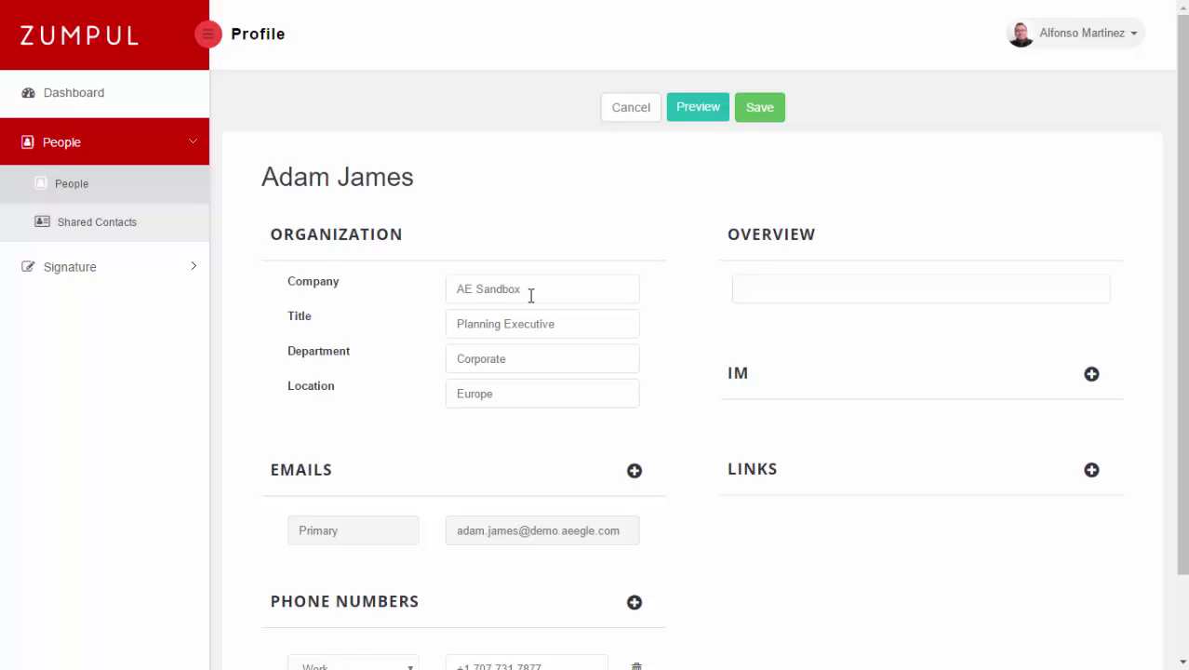
{"action": "left_click_drag", "start_coordinate": [530, 295], "coordinate": [467, 294]}
{"action": "left_click", "coordinate": [497, 405]}
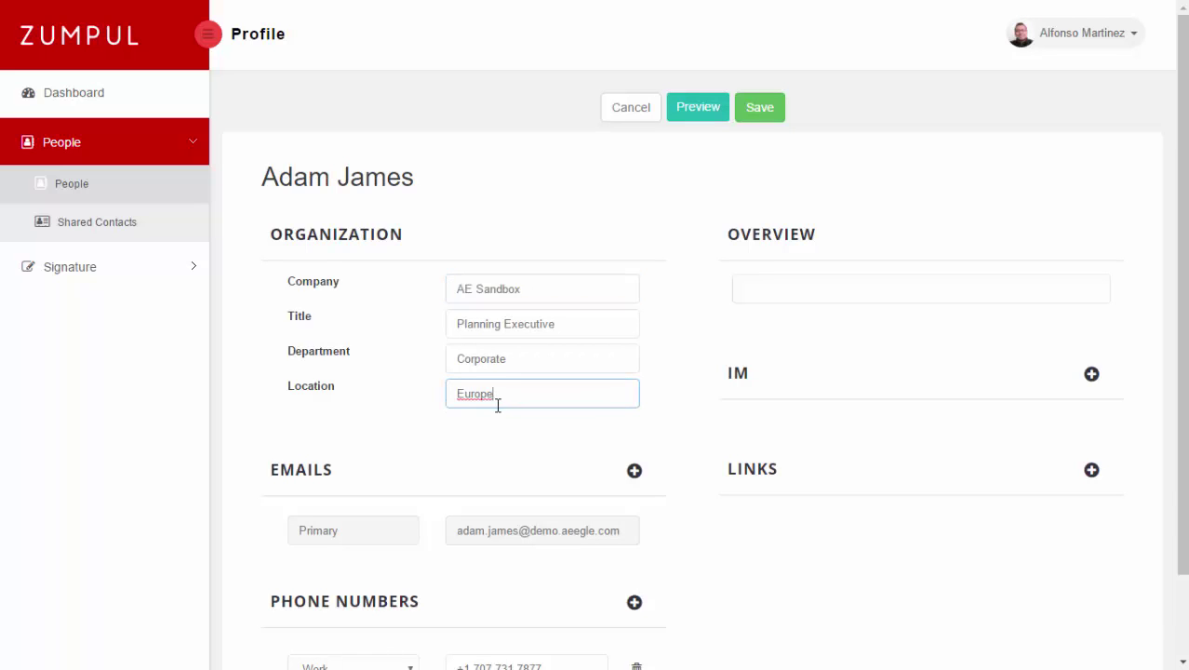
{"action": "left_click", "coordinate": [633, 109]}
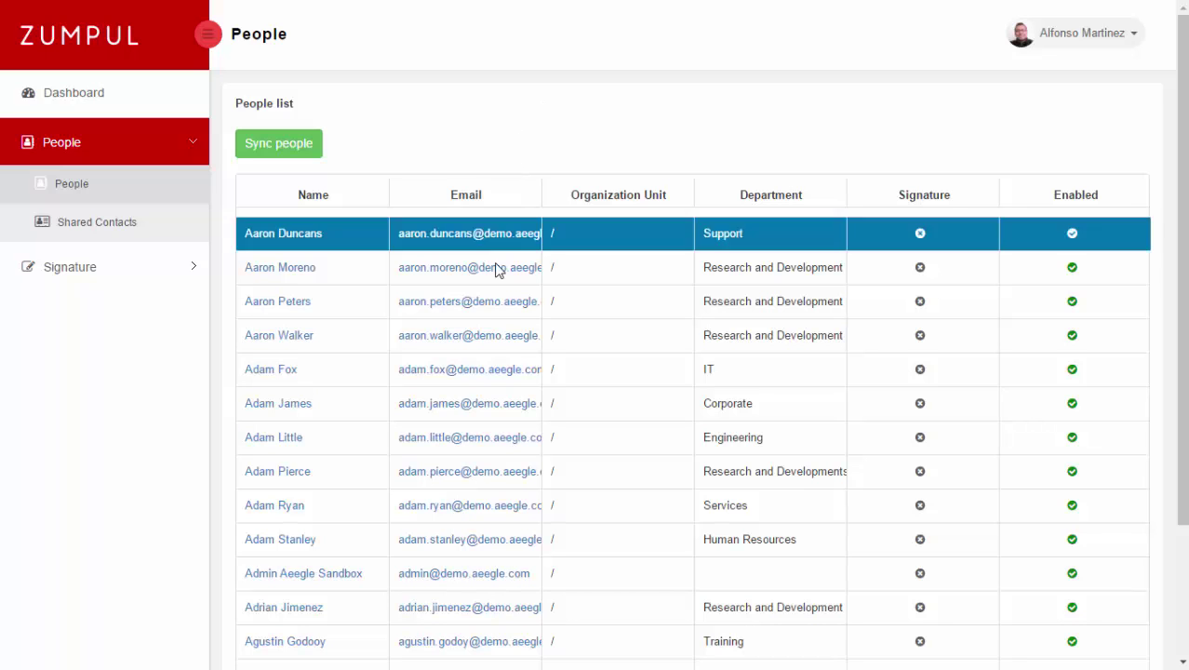
- Search the people list by name for a single user who is not in the spreadsheet
{"action": "scroll", "coordinate": [490, 433], "scroll_direction": "down", "scroll_amount": 2}
{"action": "scroll", "coordinate": [489, 426], "scroll_direction": "up", "scroll_amount": 2}
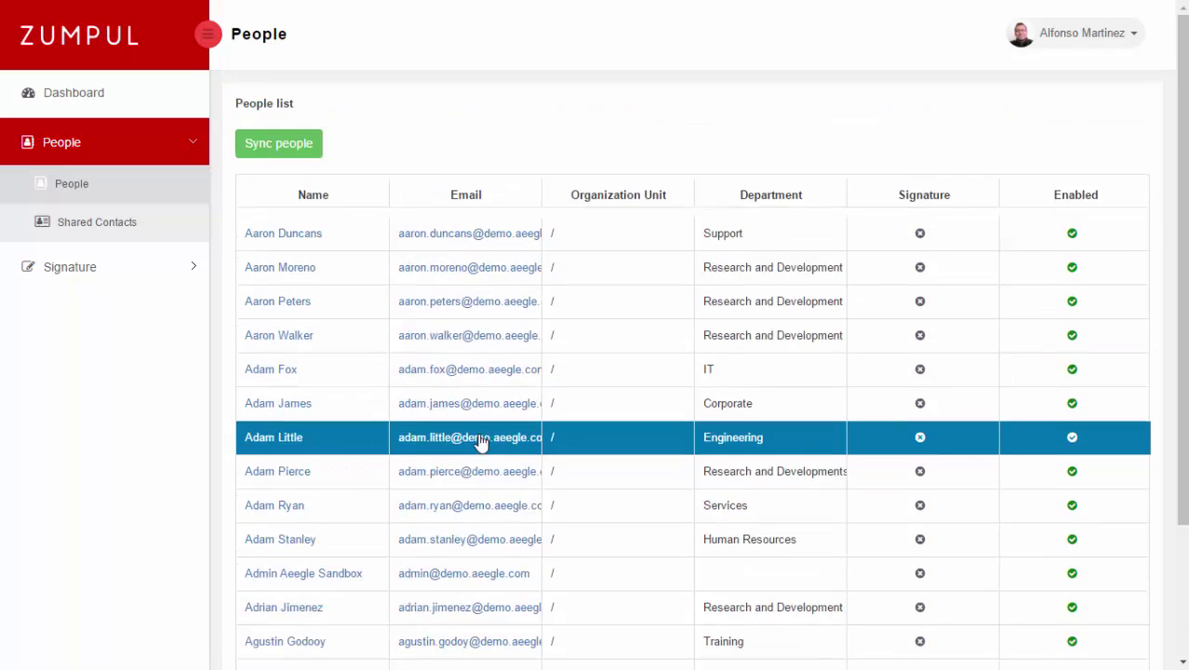
{"action": "scroll", "coordinate": [404, 447], "scroll_direction": "down", "scroll_amount": 2}
{"action": "left_click", "coordinate": [256, 599]}
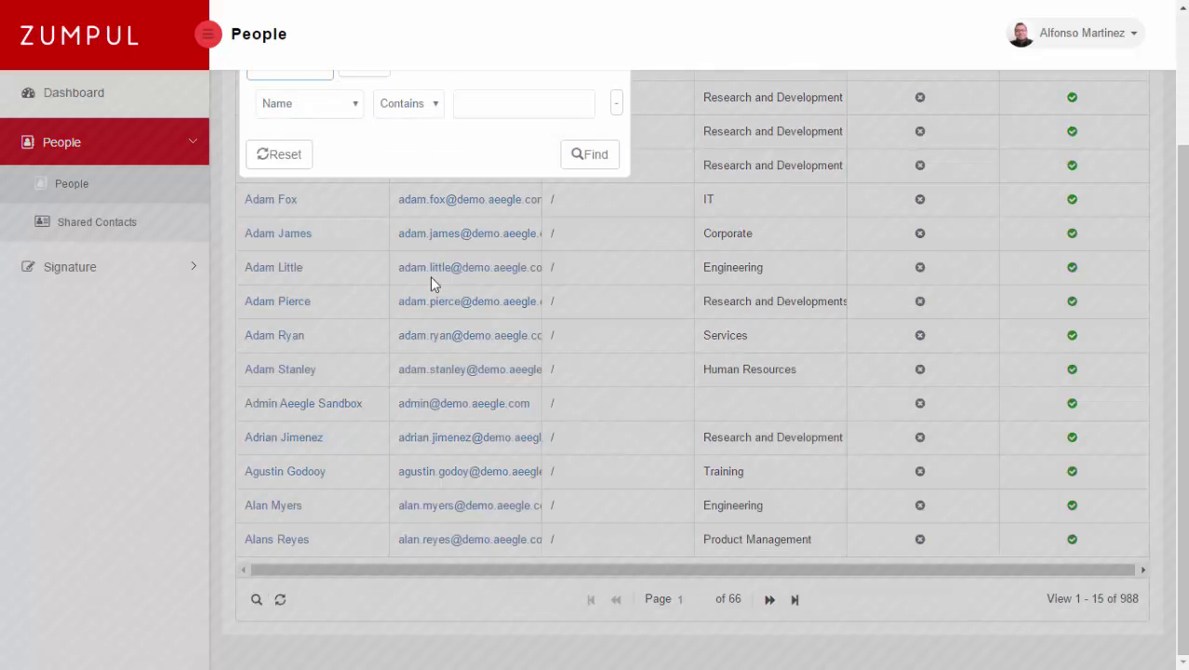
{"action": "scroll", "coordinate": [430, 277], "scroll_direction": "up", "scroll_amount": 2}
{"action": "left_click", "coordinate": [524, 276]}
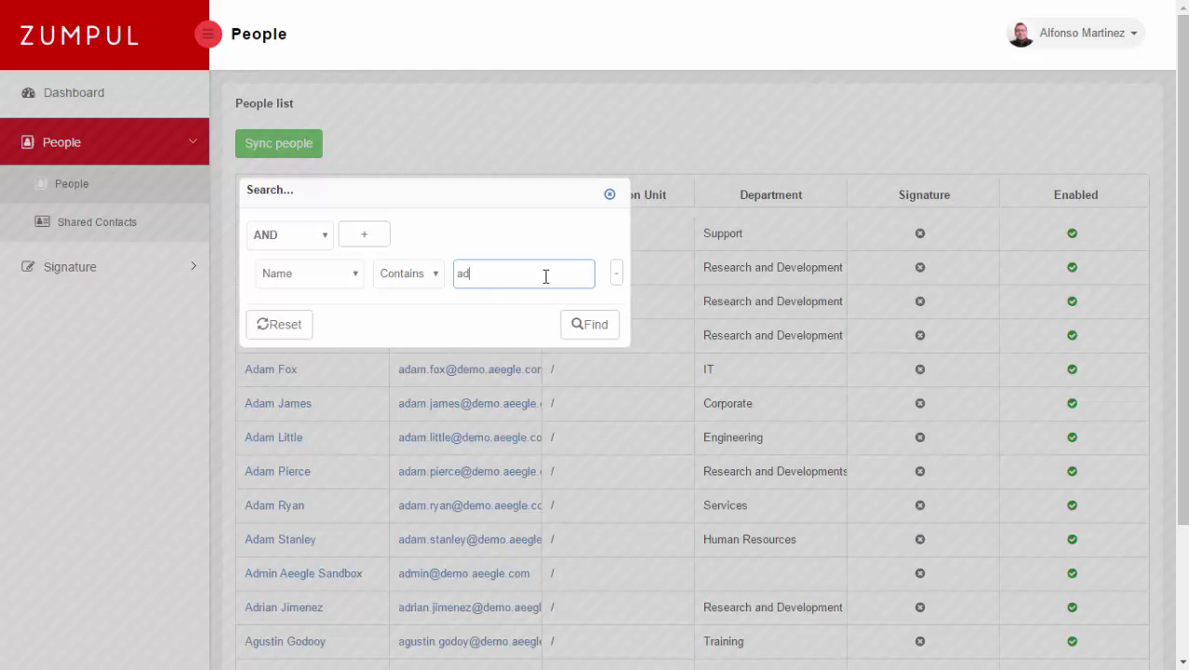
{"action": "left_click", "coordinate": [589, 326]}
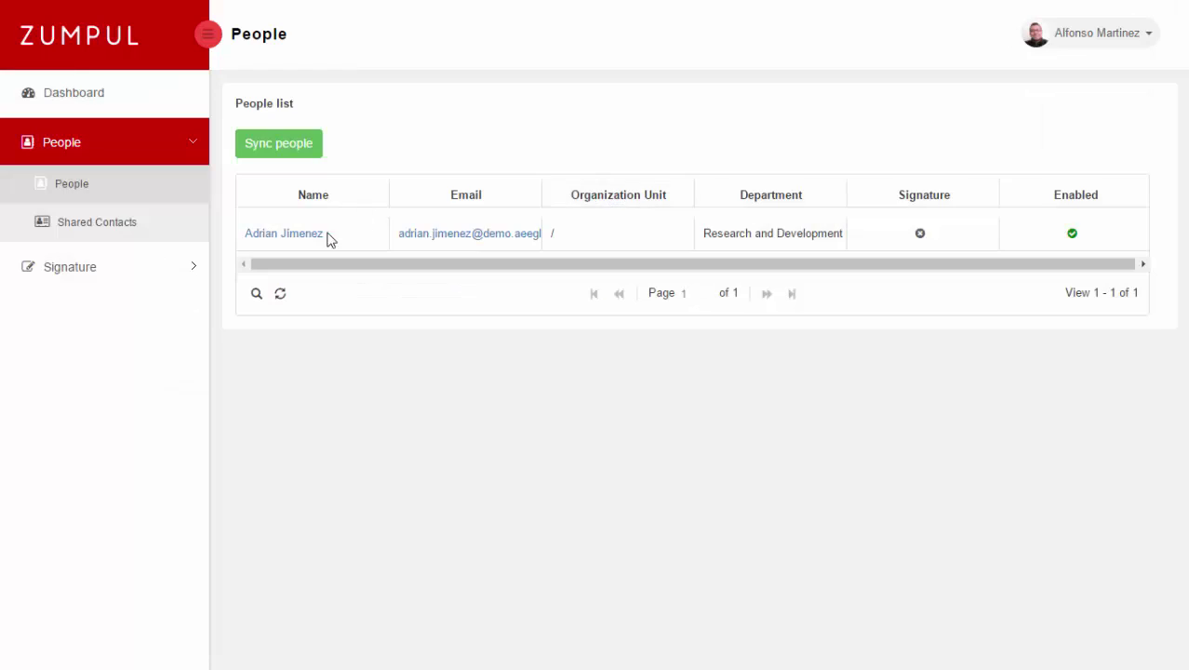
- Set the found user's company to AE Sandbox and location to Panama, and save the profile
{"action": "left_click", "coordinate": [276, 238]}
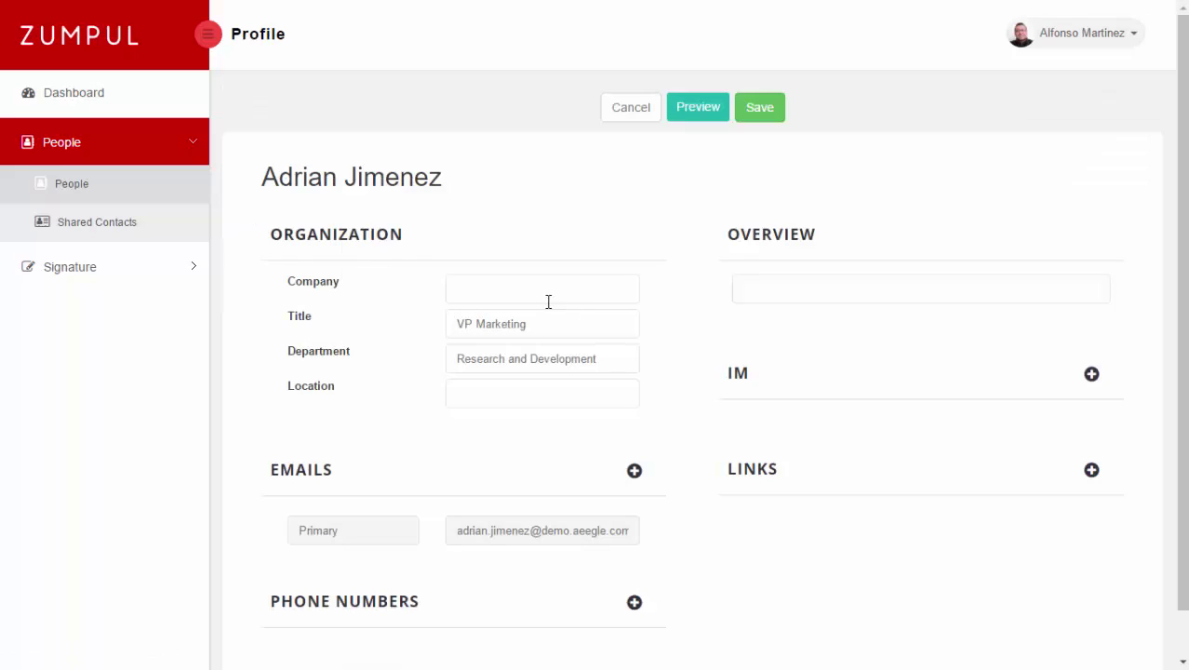
{"action": "left_click", "coordinate": [531, 298]}
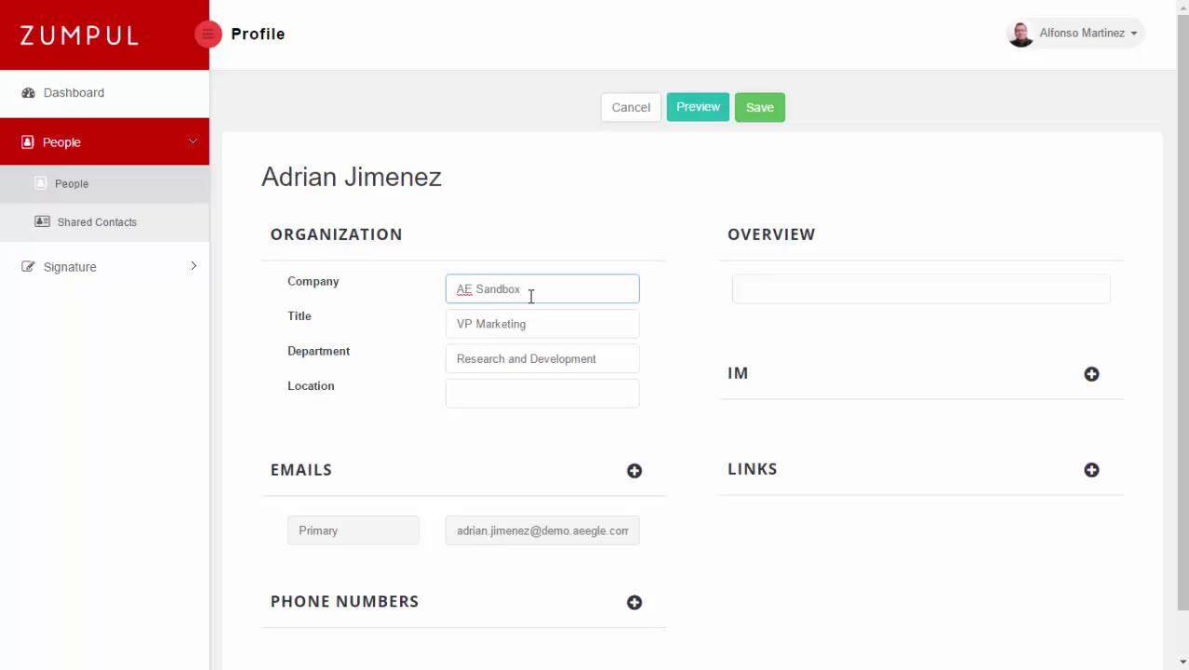
{"action": "left_click", "coordinate": [528, 396]}
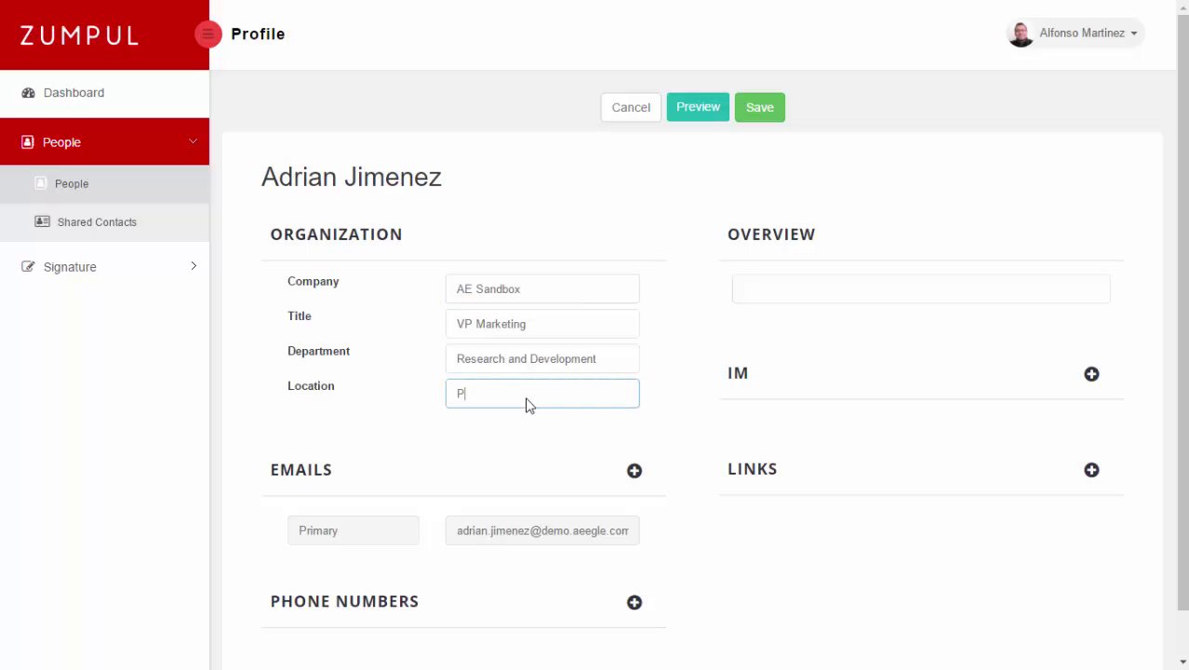
{"action": "left_click", "coordinate": [770, 111]}
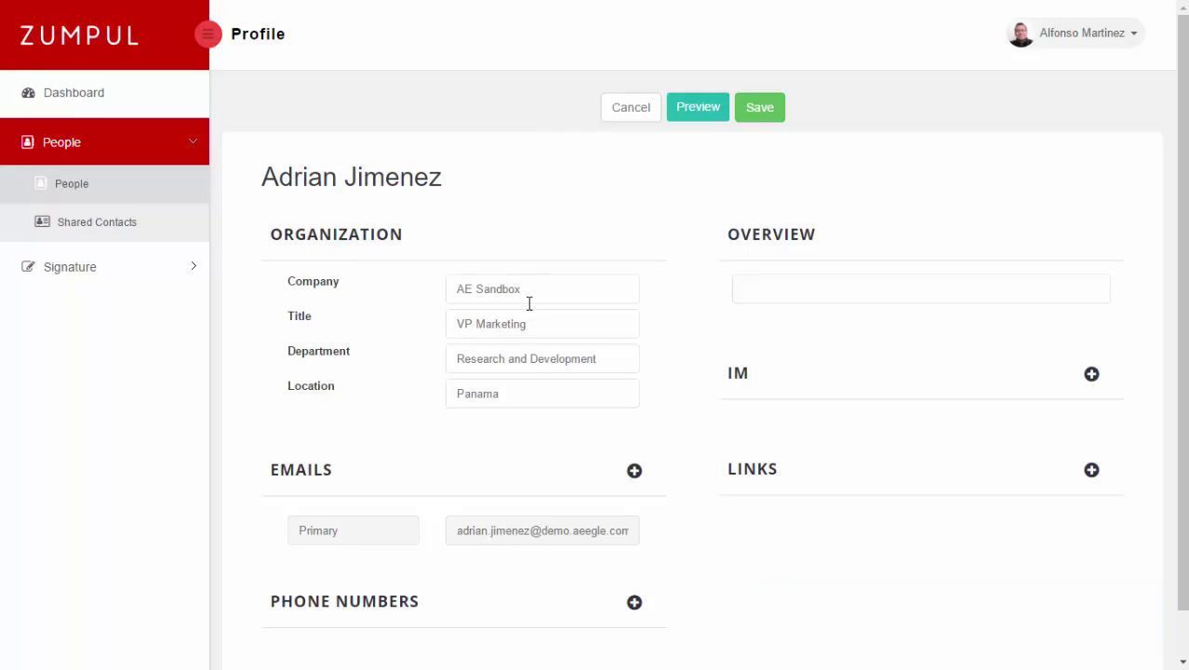
- Review the company, title, department and location in the saved profile, then close it
{"action": "left_click_drag", "start_coordinate": [528, 290], "coordinate": [437, 278]}
{"action": "left_click_drag", "start_coordinate": [527, 323], "coordinate": [459, 317]}
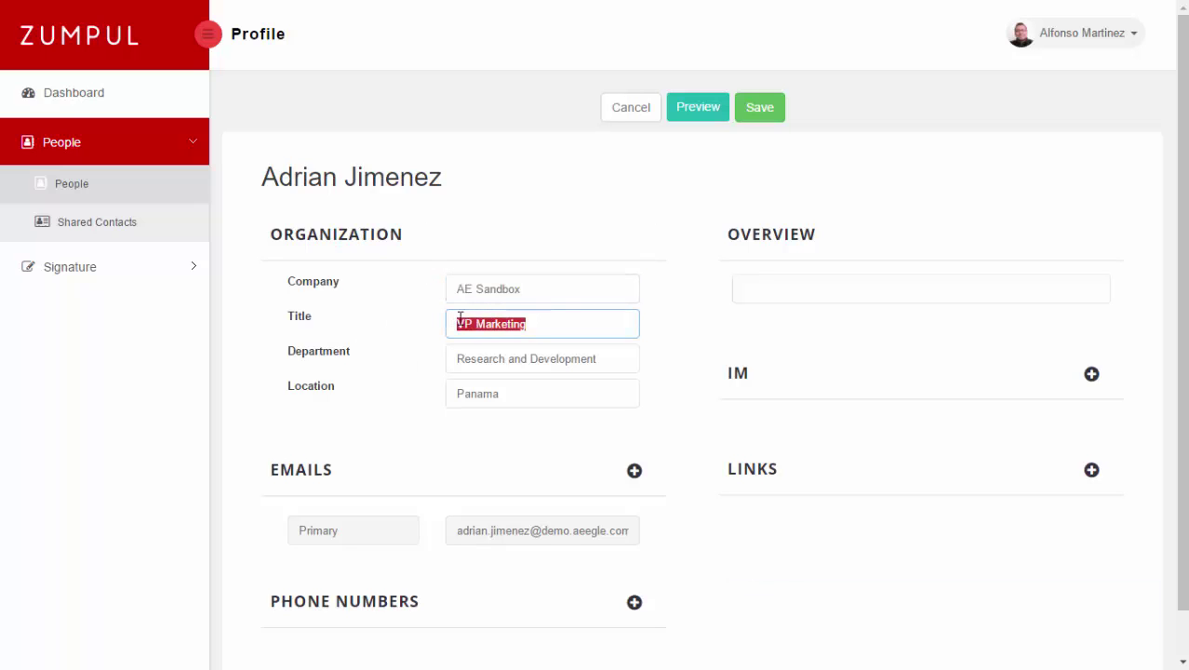
{"action": "left_click_drag", "start_coordinate": [610, 361], "coordinate": [493, 440]}
{"action": "left_click", "coordinate": [494, 439]}
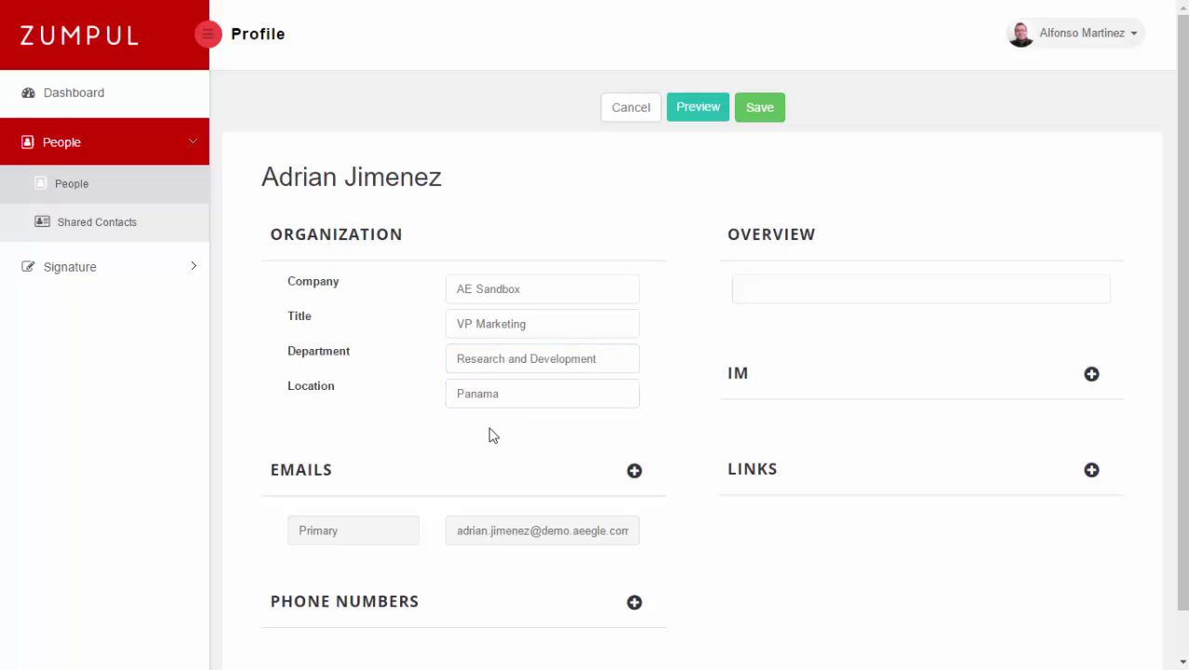
{"action": "left_click_drag", "start_coordinate": [523, 283], "coordinate": [457, 280]}
{"action": "left_click", "coordinate": [526, 293]}
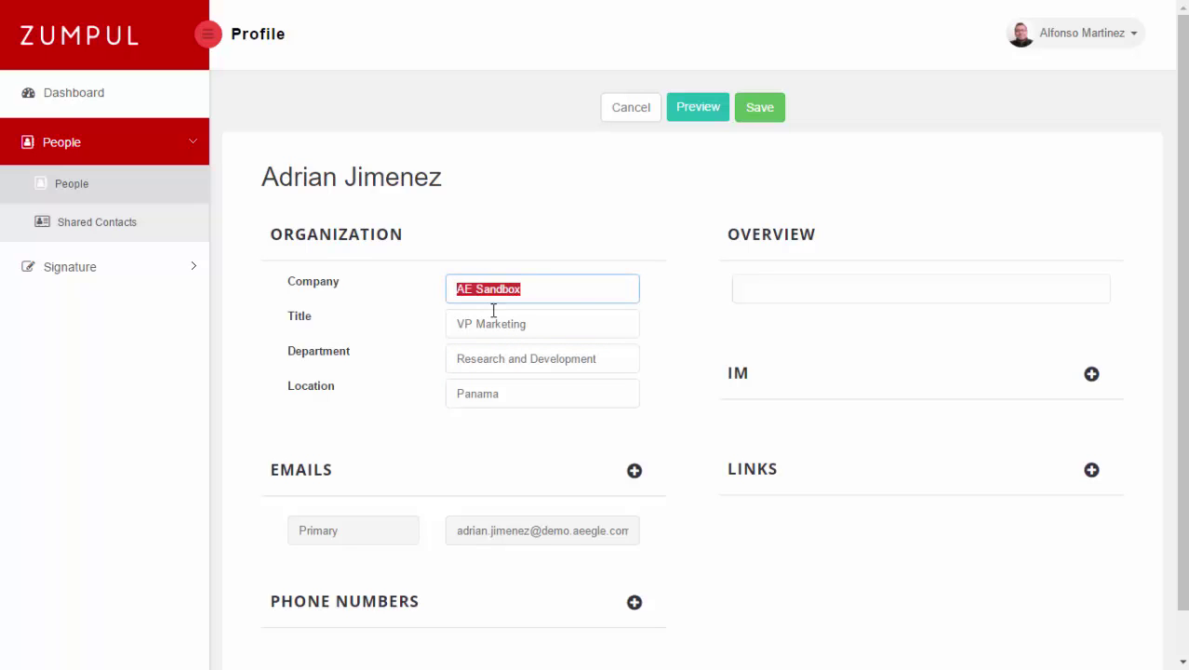
{"action": "left_click", "coordinate": [544, 291]}
{"action": "left_click", "coordinate": [535, 326]}
{"action": "left_click_drag", "start_coordinate": [535, 326], "coordinate": [451, 322]}
{"action": "left_click", "coordinate": [318, 328]}
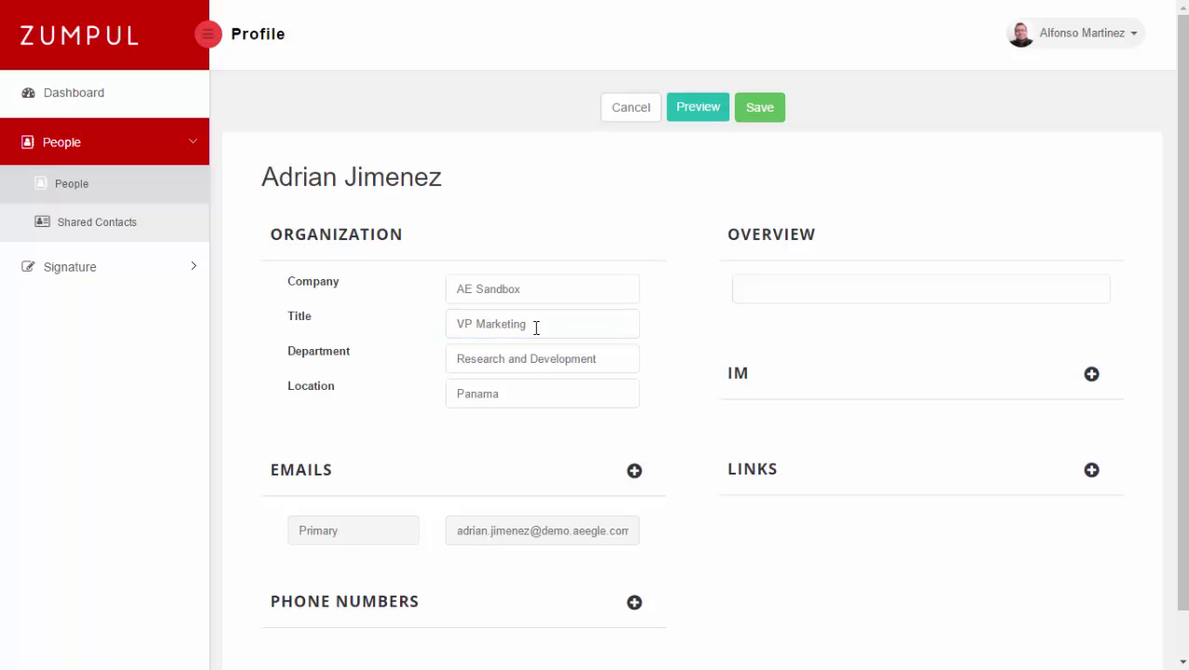
{"action": "left_click_drag", "start_coordinate": [510, 398], "coordinate": [456, 395]}
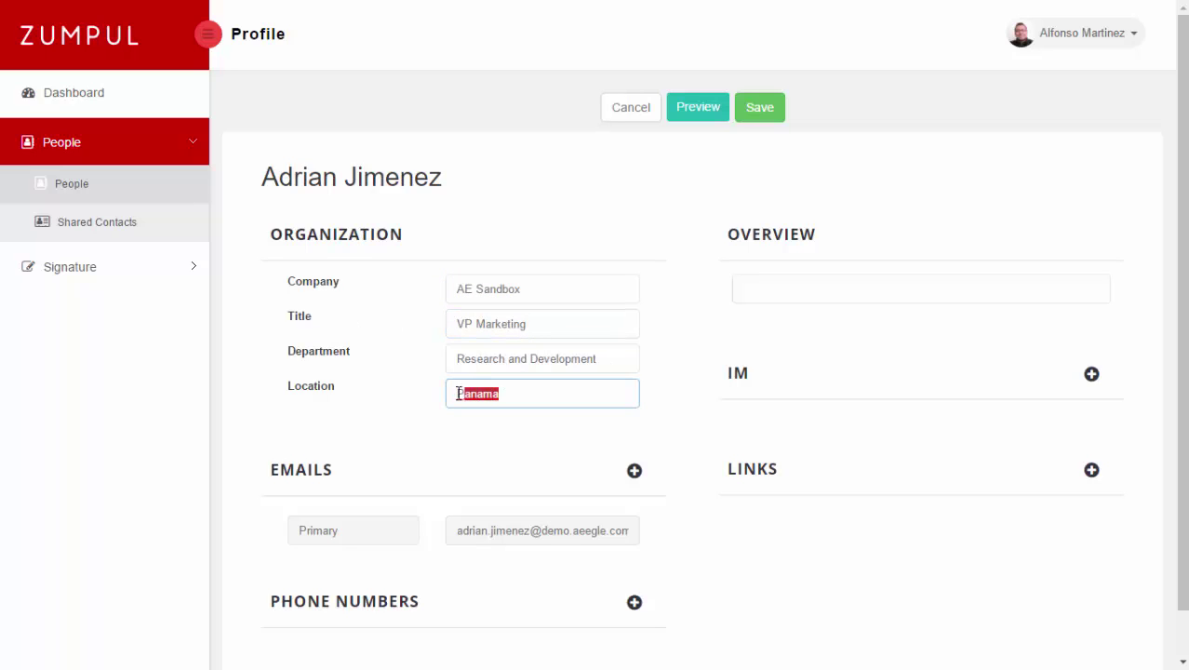
{"action": "left_click", "coordinate": [548, 462]}
{"action": "left_click", "coordinate": [629, 109]}
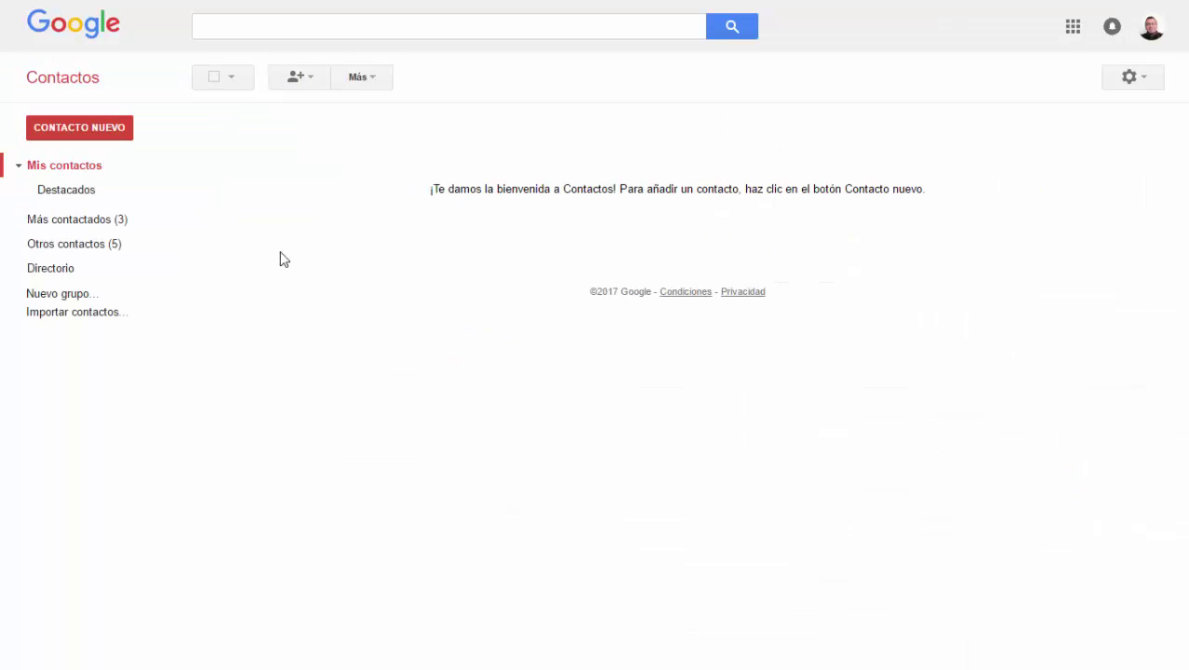
- Open the first spreadsheet user in the Google Contacts directory and check the company and location in their directory profile
{"action": "left_click", "coordinate": [76, 276]}
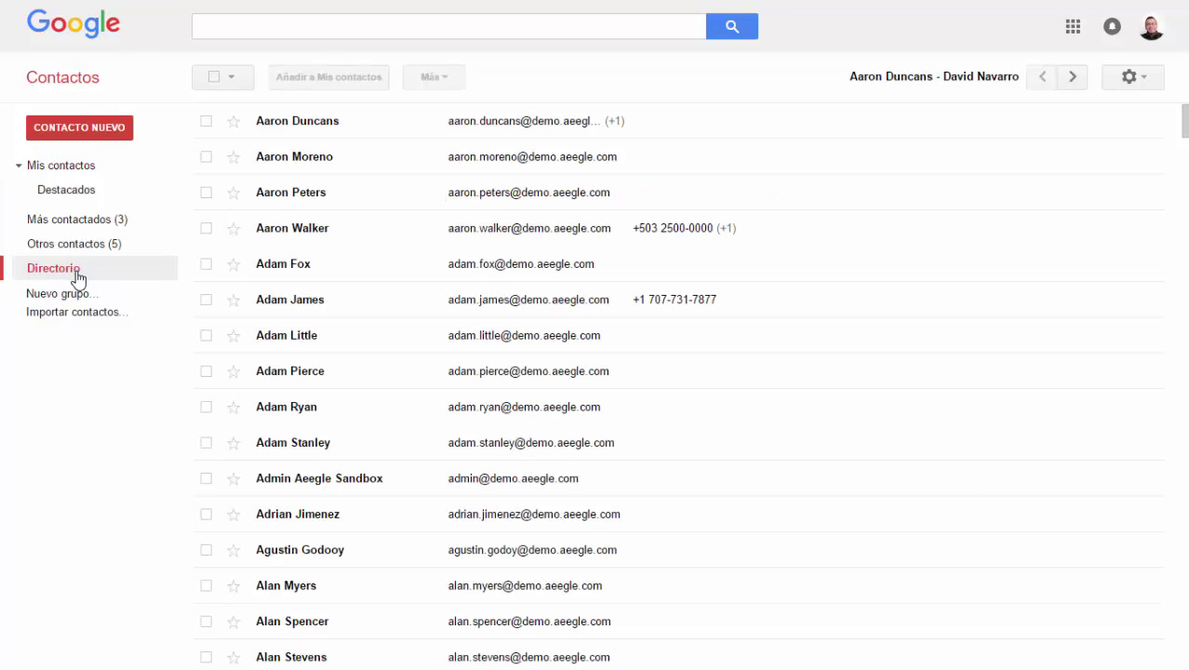
{"action": "left_click", "coordinate": [296, 271]}
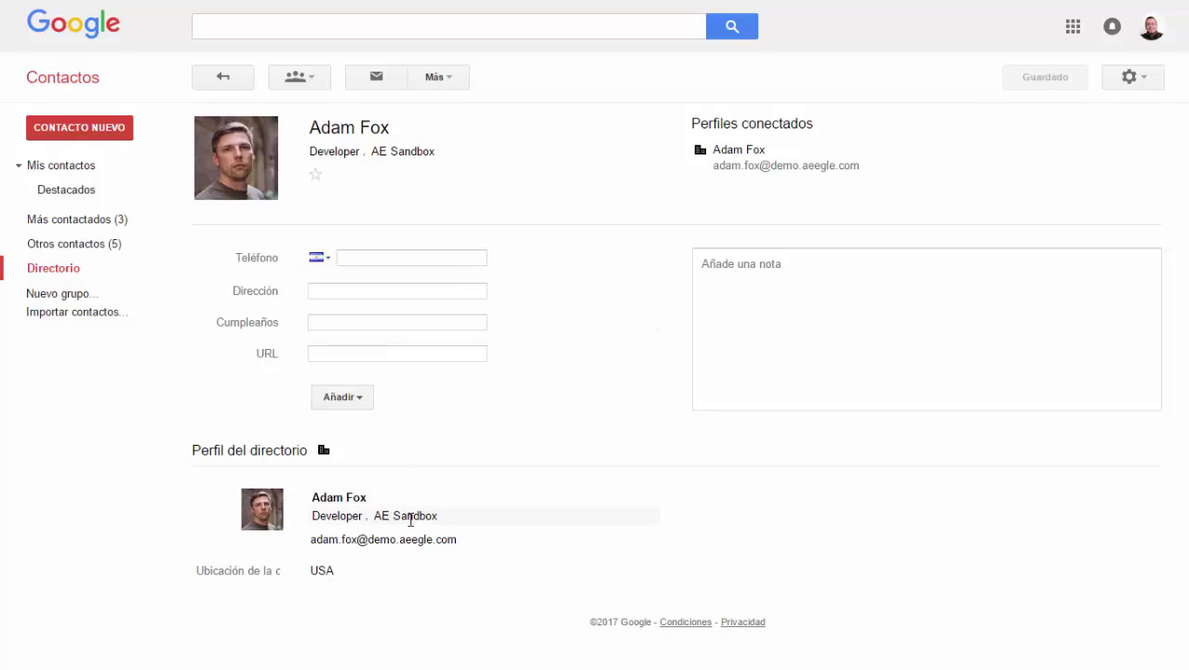
{"action": "left_click_drag", "start_coordinate": [373, 517], "coordinate": [444, 521]}
{"action": "left_click", "coordinate": [321, 573]}
{"action": "double_click", "coordinate": [321, 571]}
{"action": "left_click", "coordinate": [367, 597]}
- Leave the contact's details and switch back to the Zumpul dashboard
{"action": "left_click", "coordinate": [226, 84]}
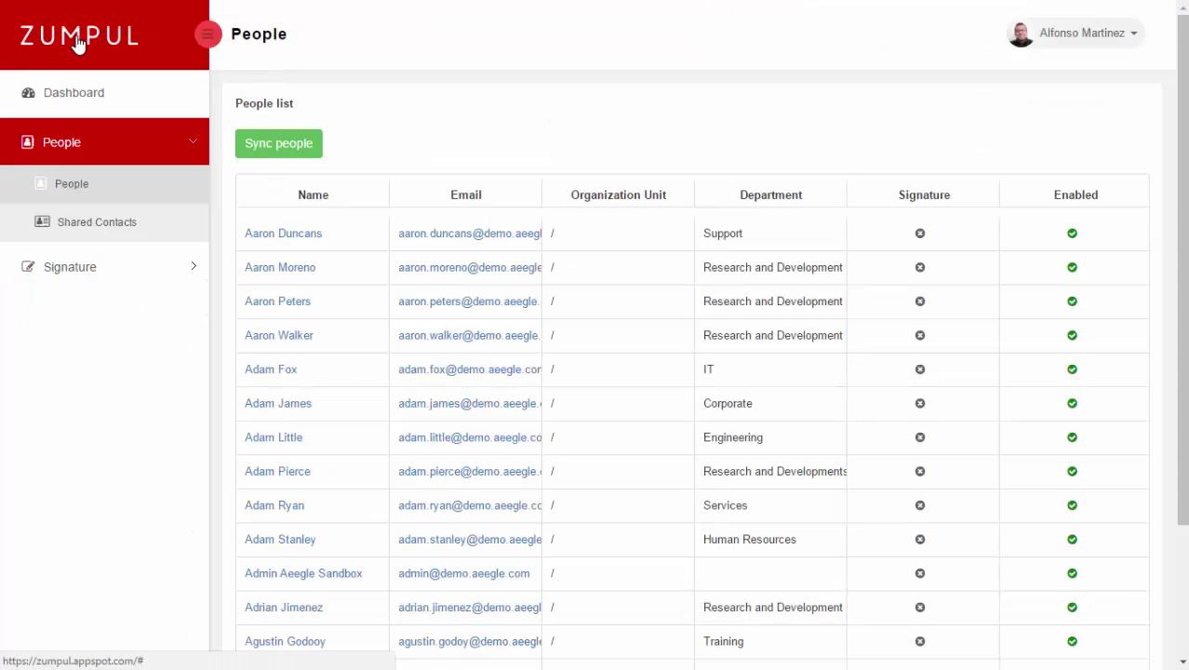
{"action": "left_click", "coordinate": [77, 47]}
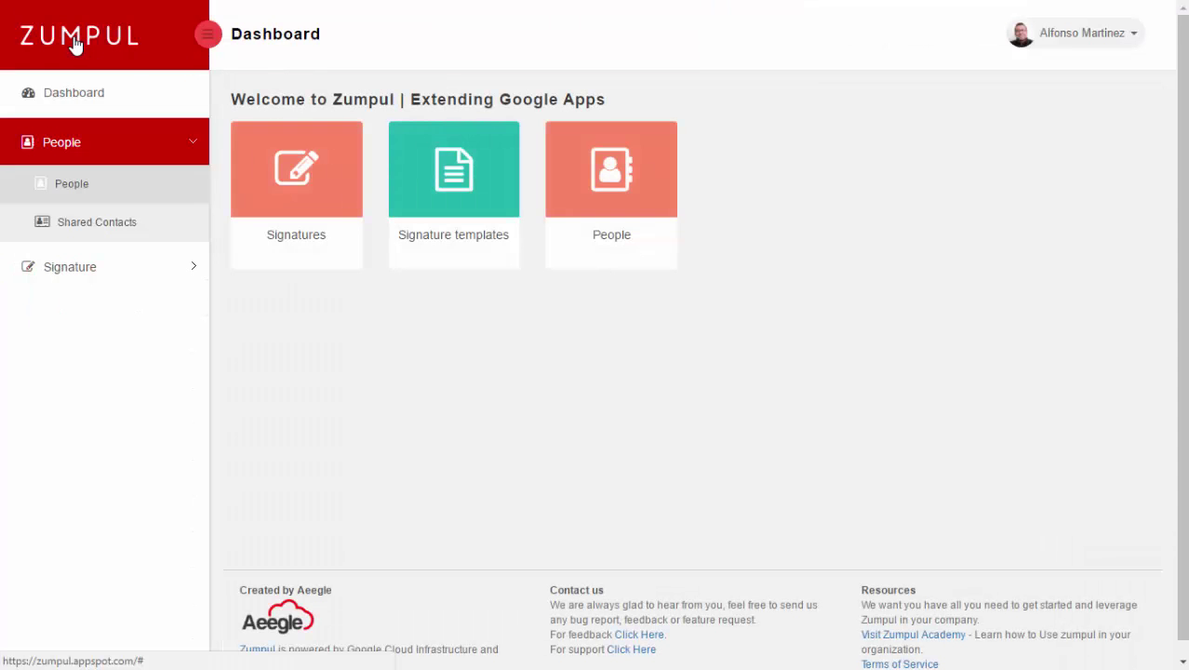